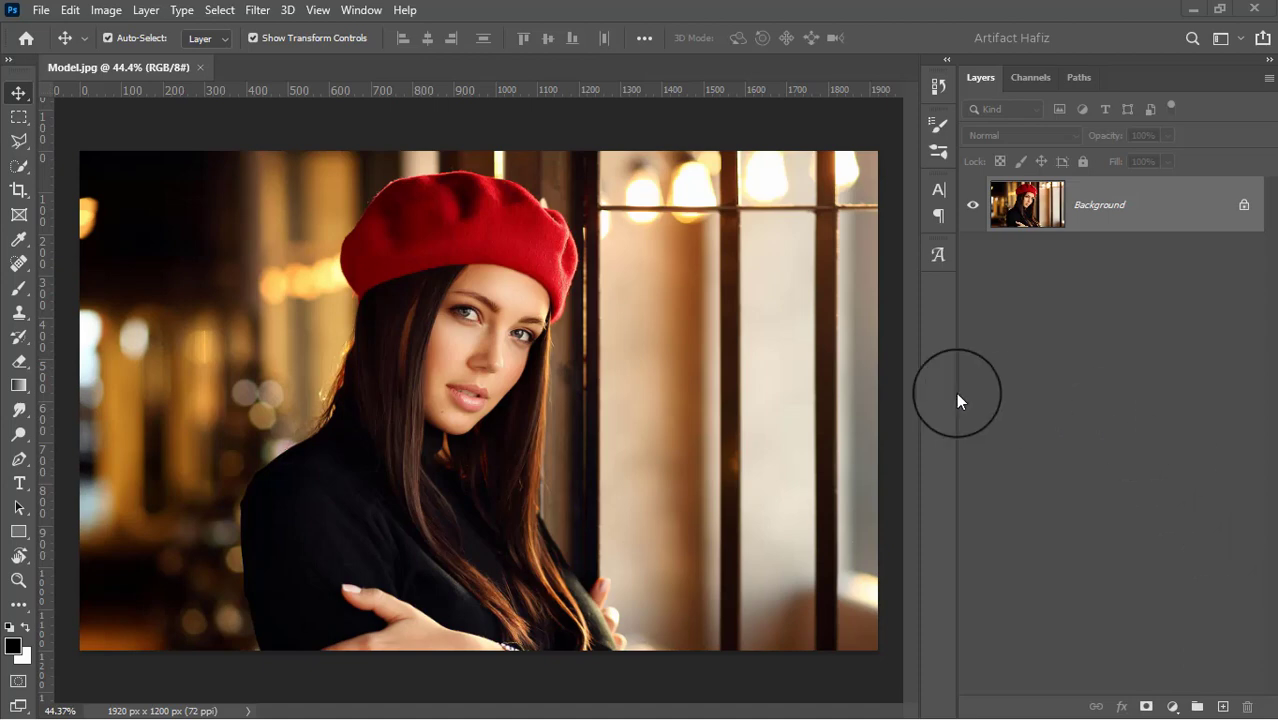
- Duplicate Background, convert the copy to a smart object, and open the Camera Raw filter on it
{"action": "left_click", "coordinate": [1158, 219]}
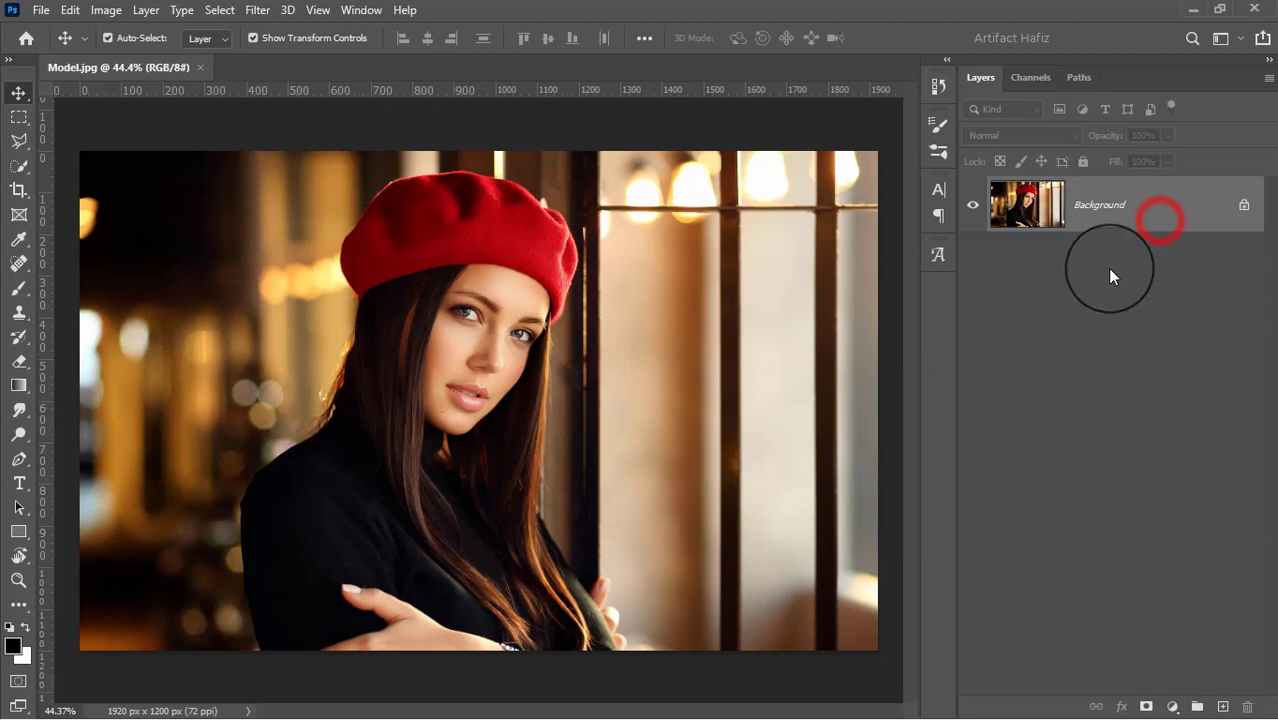
{"action": "mouse_move", "coordinate": [1099, 204]}
{"action": "left_mouse_down"}
{"action": "mouse_move", "coordinate": [1227, 628]}
{"action": "mouse_move", "coordinate": [1222, 703]}
{"action": "left_mouse_up"}
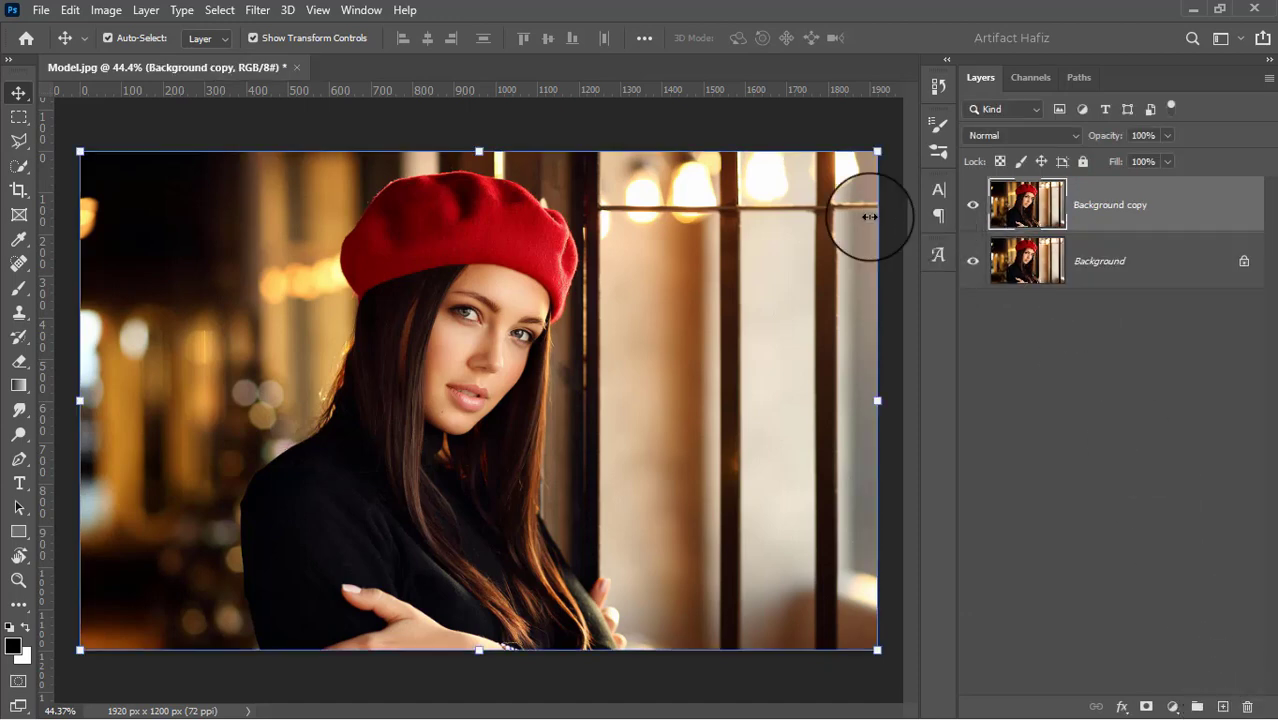
{"action": "left_click", "coordinate": [257, 10]}
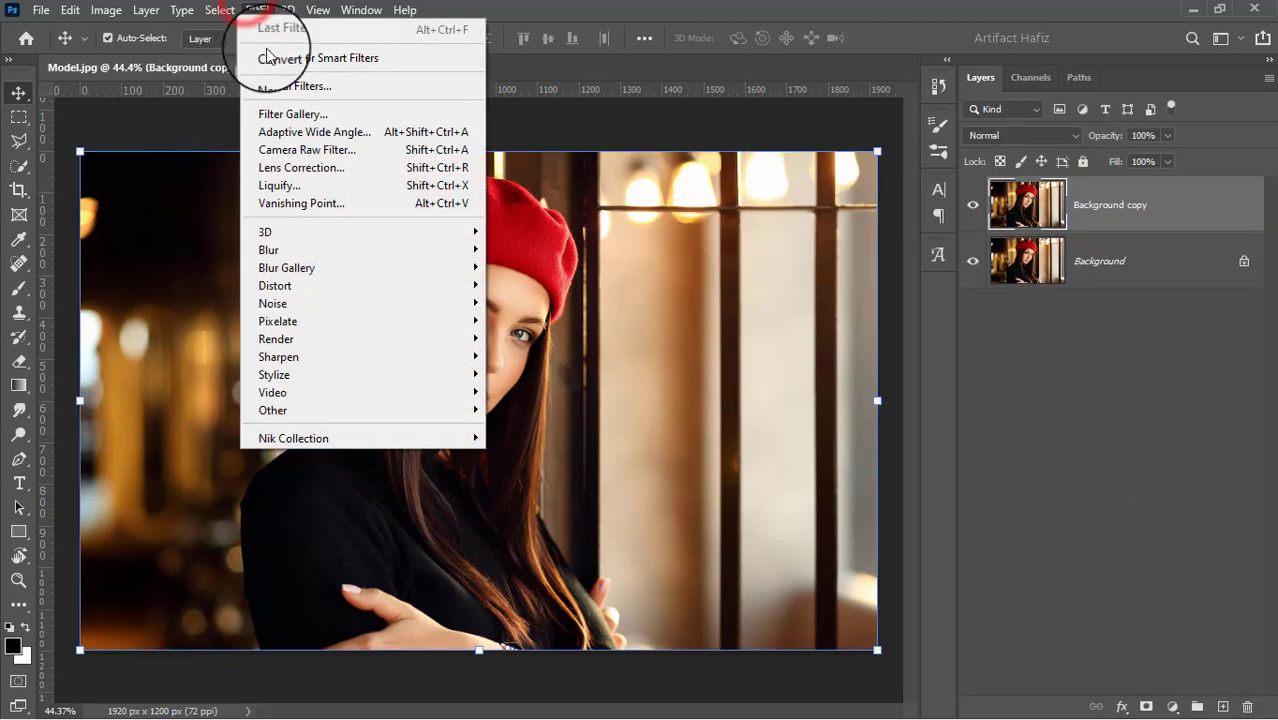
{"action": "left_click", "coordinate": [270, 60]}
{"action": "left_click", "coordinate": [257, 10]}
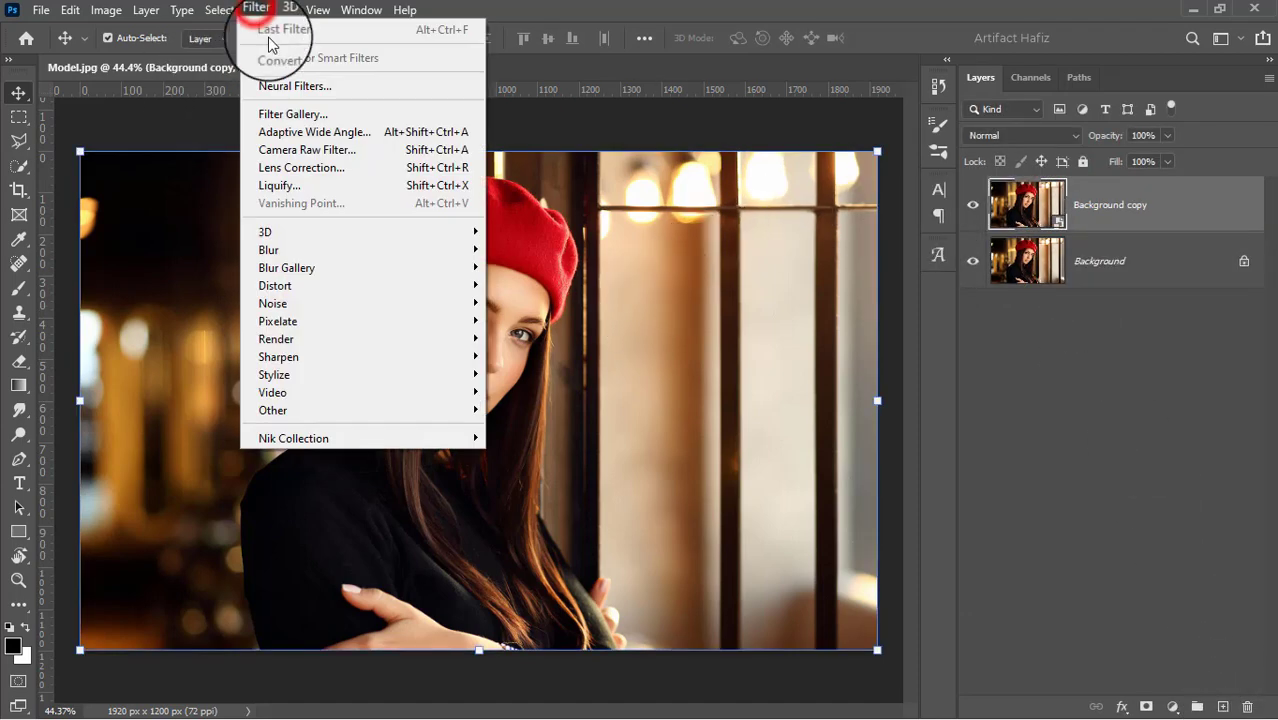
{"action": "left_click", "coordinate": [297, 149]}
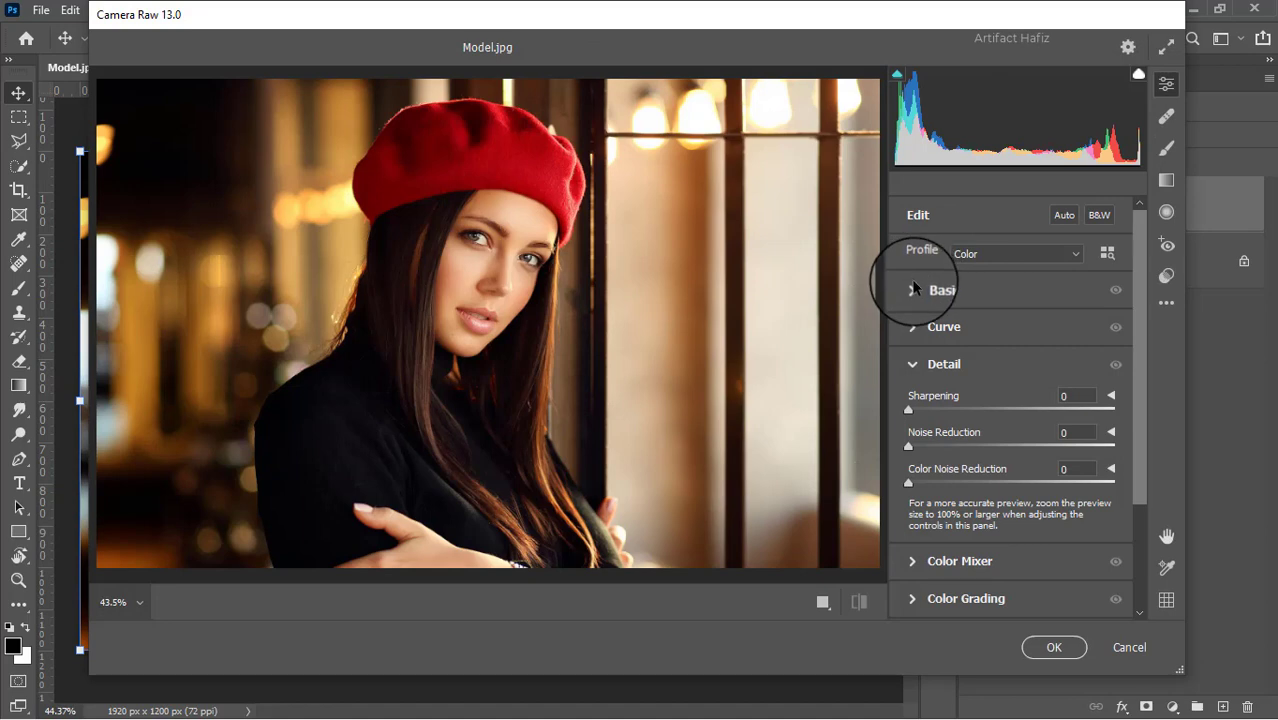
- In the Basic panel set Exposure to -1.00, Whites to +40 and raise Blacks to +29
{"action": "left_click", "coordinate": [913, 287]}
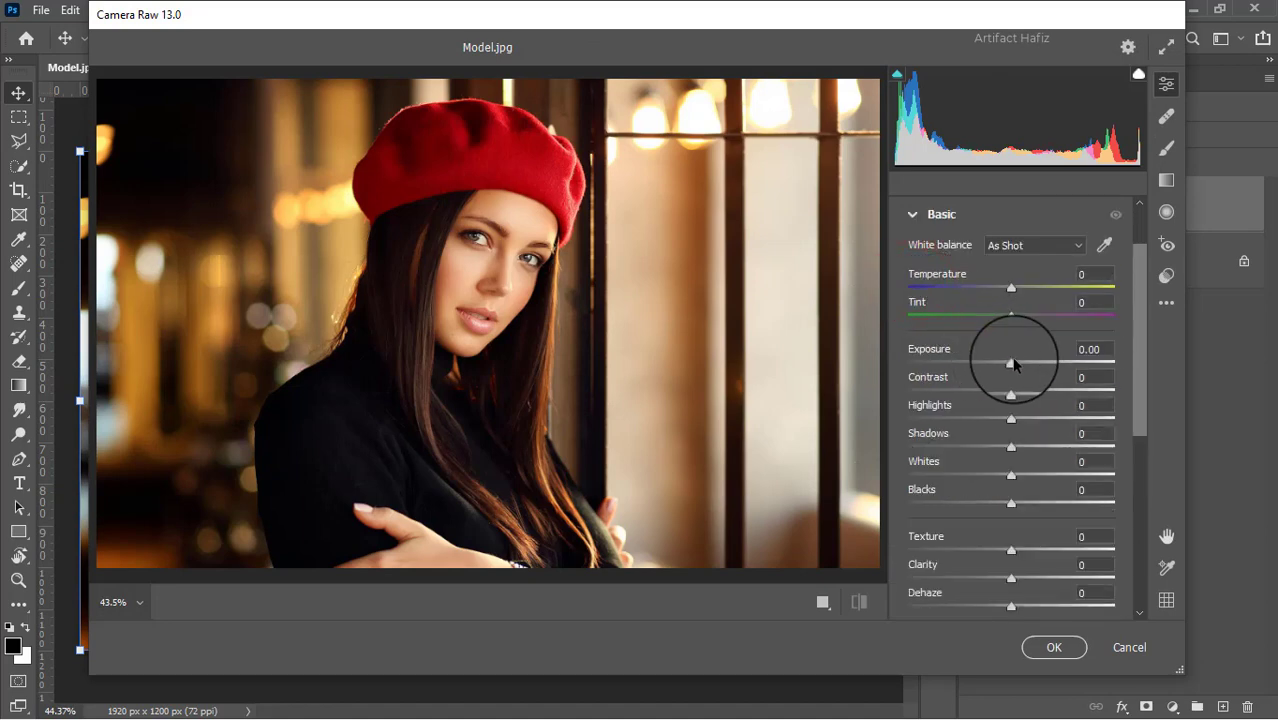
{"action": "left_click", "coordinate": [1012, 361]}
{"action": "left_click_drag", "start_coordinate": [1012, 361], "coordinate": [987, 369]}
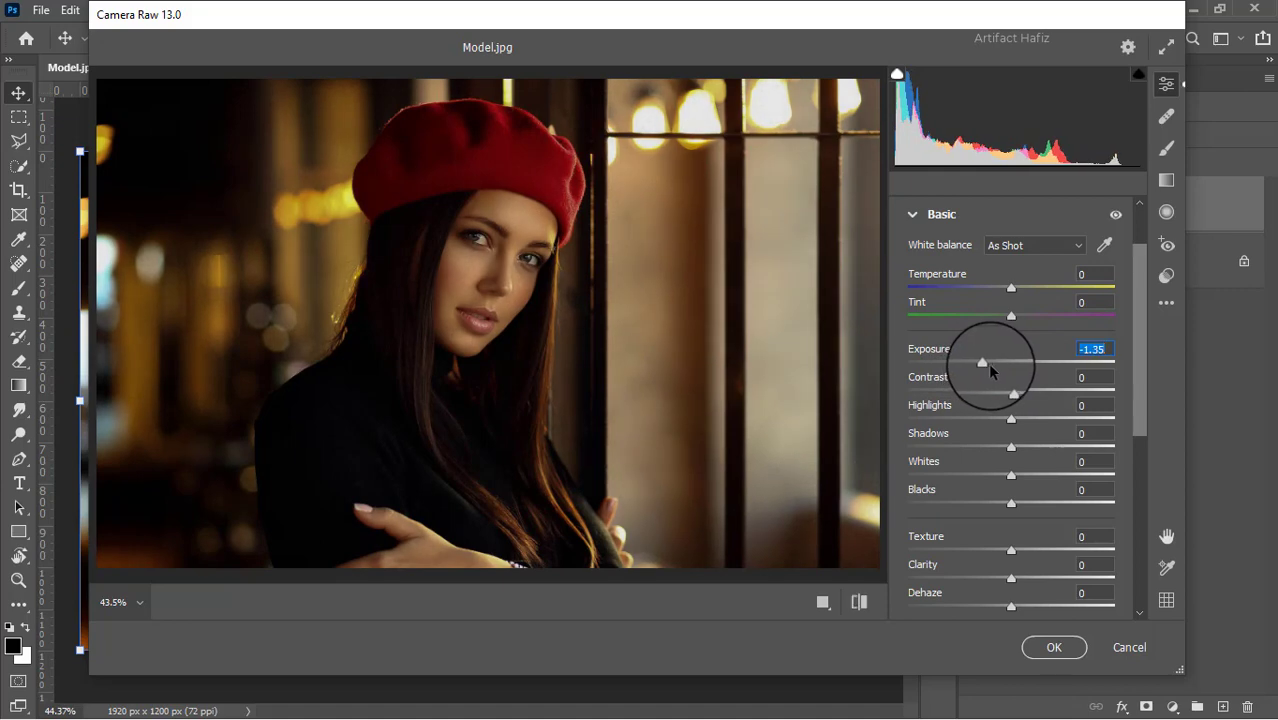
{"action": "left_click", "coordinate": [986, 365]}
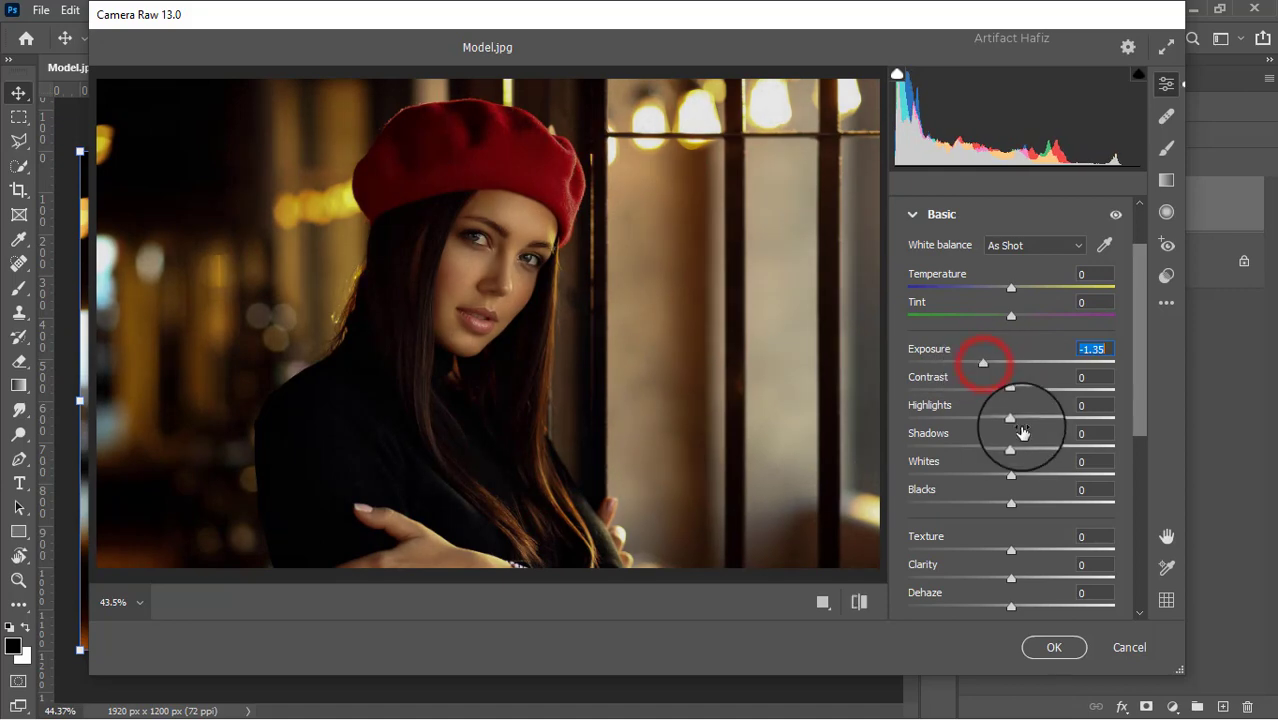
{"action": "mouse_move", "coordinate": [1011, 475]}
{"action": "left_mouse_down"}
{"action": "mouse_move", "coordinate": [1052, 472]}
{"action": "mouse_move", "coordinate": [1045, 447]}
{"action": "mouse_move", "coordinate": [994, 419]}
{"action": "left_mouse_up"}
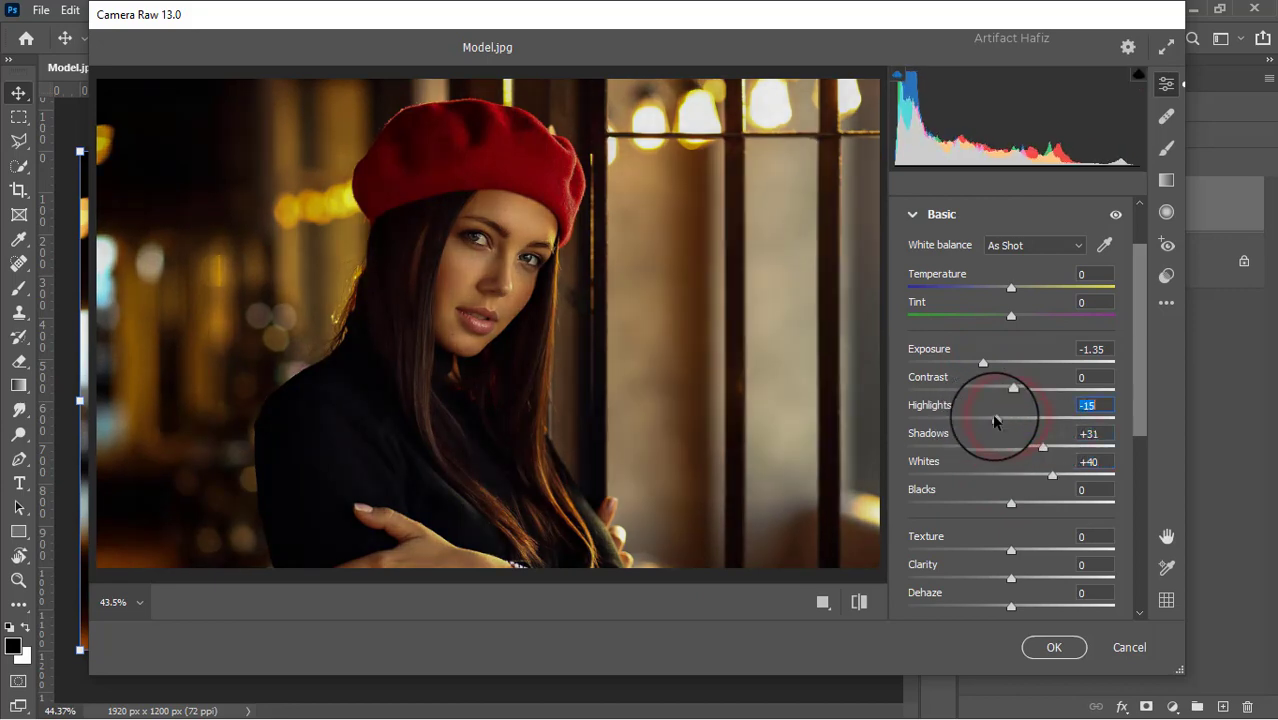
{"action": "left_click_drag", "start_coordinate": [983, 363], "coordinate": [990, 365]}
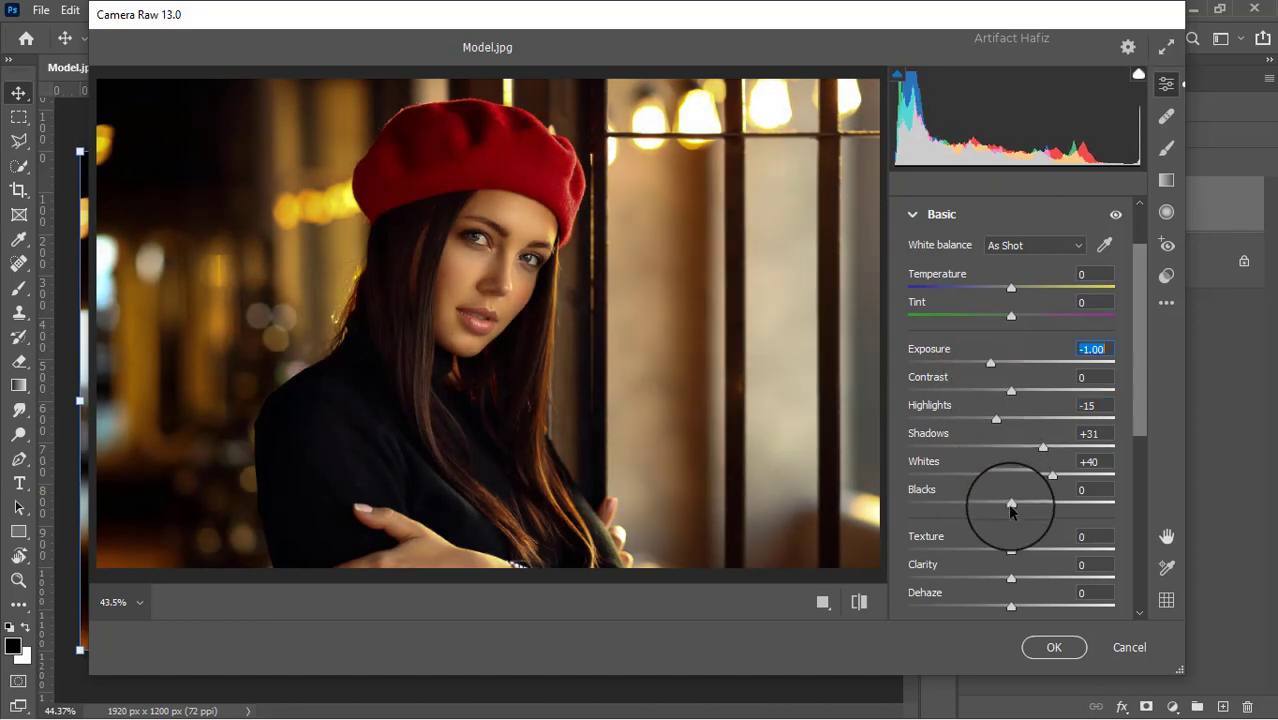
{"action": "mouse_move", "coordinate": [1011, 503]}
{"action": "left_mouse_down"}
{"action": "mouse_move", "coordinate": [1057, 502]}
{"action": "mouse_move", "coordinate": [1041, 503]}
{"action": "left_mouse_up"}
- Add Texture +6 and Clarity +24, then lower Vibrance to -45
{"action": "scroll", "coordinate": [1049, 485], "scroll_direction": "down", "scroll_amount": 2}
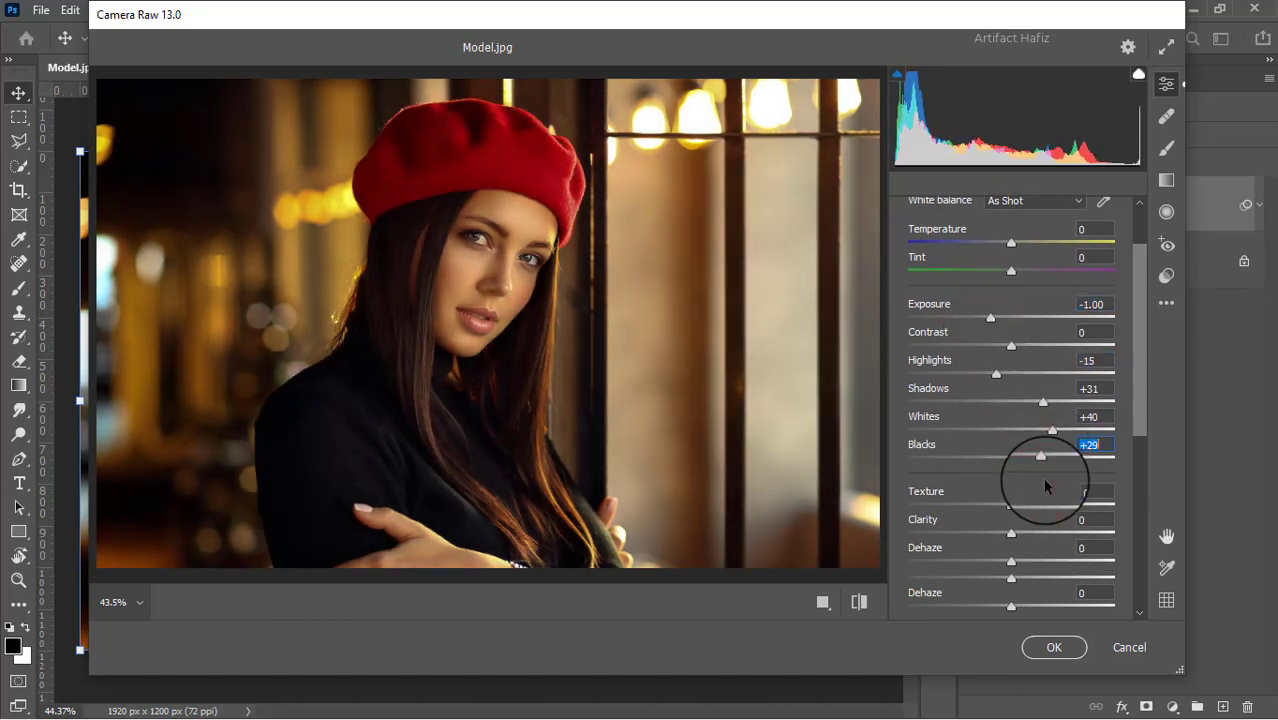
{"action": "scroll", "coordinate": [1003, 470], "scroll_direction": "down", "scroll_amount": 2}
{"action": "mouse_move", "coordinate": [1012, 460]}
{"action": "left_mouse_down"}
{"action": "mouse_move", "coordinate": [1036, 487]}
{"action": "mouse_move", "coordinate": [1069, 487]}
{"action": "left_mouse_up"}
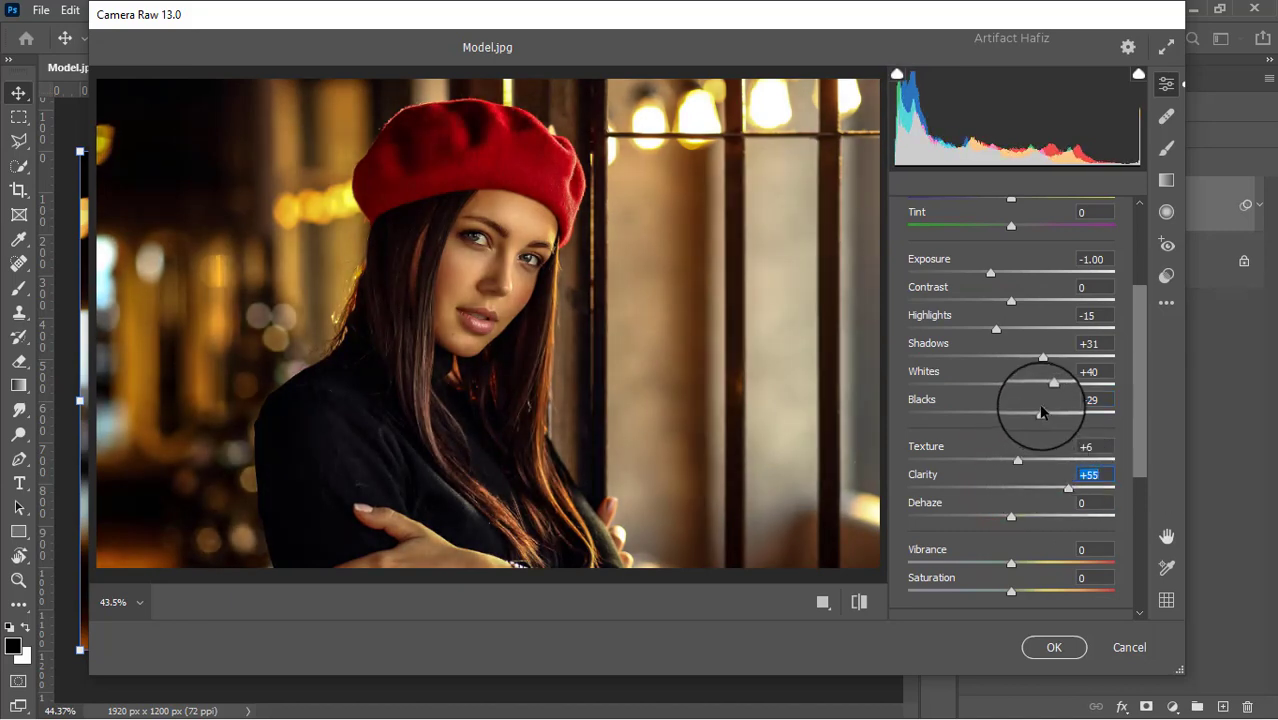
{"action": "scroll", "coordinate": [1041, 411], "scroll_direction": "down", "scroll_amount": 1}
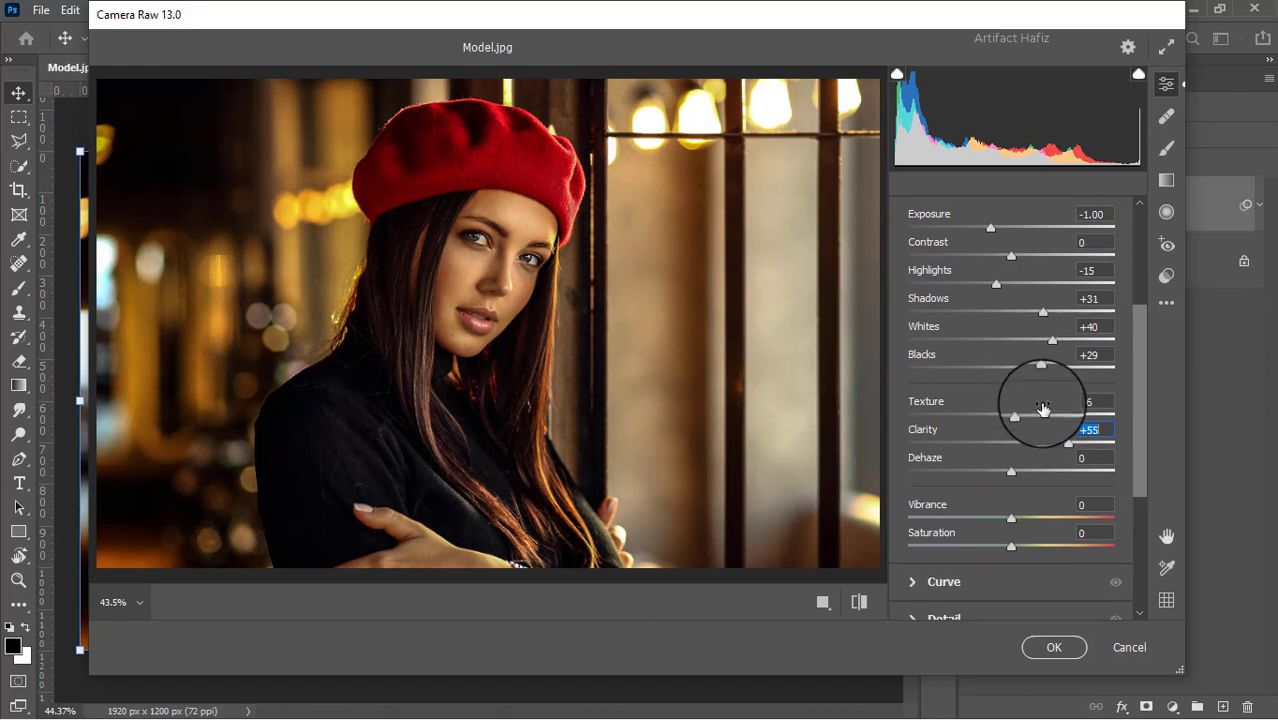
{"action": "left_click_drag", "start_coordinate": [1066, 443], "coordinate": [1035, 449]}
{"action": "scroll", "coordinate": [1035, 449], "scroll_direction": "down", "scroll_amount": 1}
{"action": "scroll", "coordinate": [1032, 428], "scroll_direction": "down", "scroll_amount": 1}
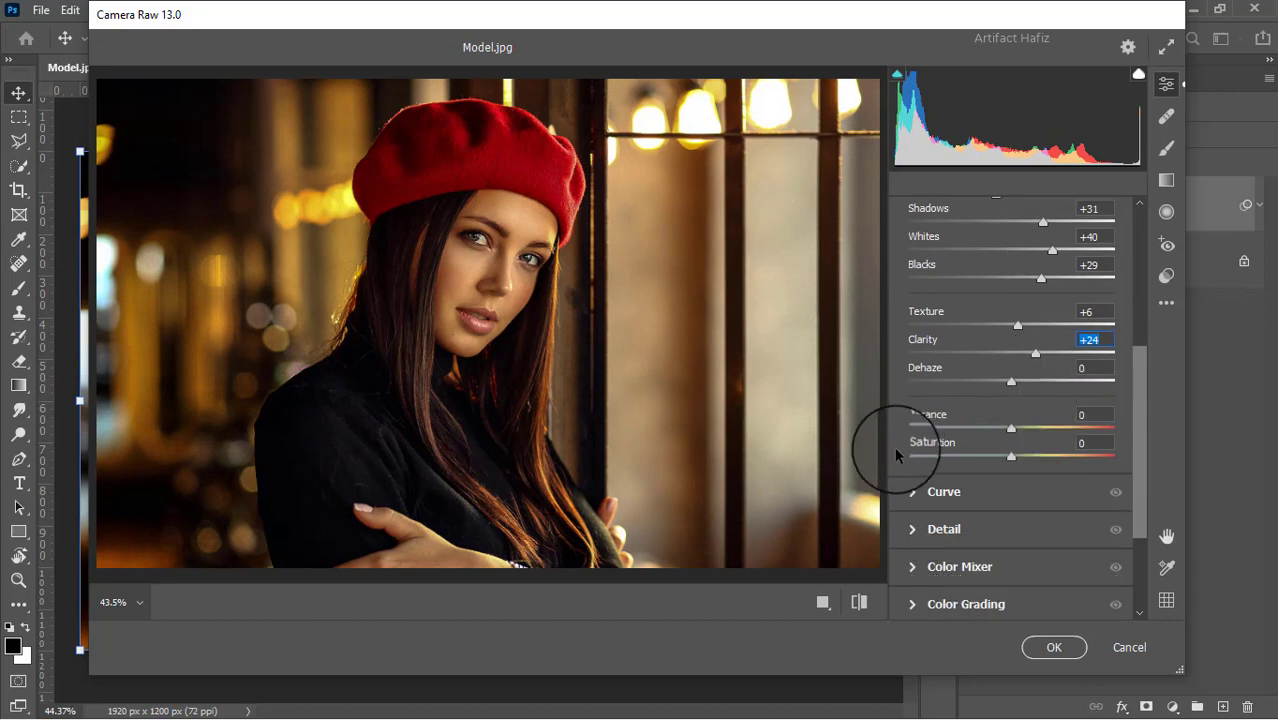
{"action": "mouse_move", "coordinate": [1012, 430]}
{"action": "left_mouse_down"}
{"action": "mouse_move", "coordinate": [975, 436]}
{"action": "mouse_move", "coordinate": [987, 428]}
{"action": "left_mouse_up"}
- Add shadow and highlight points to the tone curve and lift the black point to output 10
{"action": "left_click", "coordinate": [916, 493]}
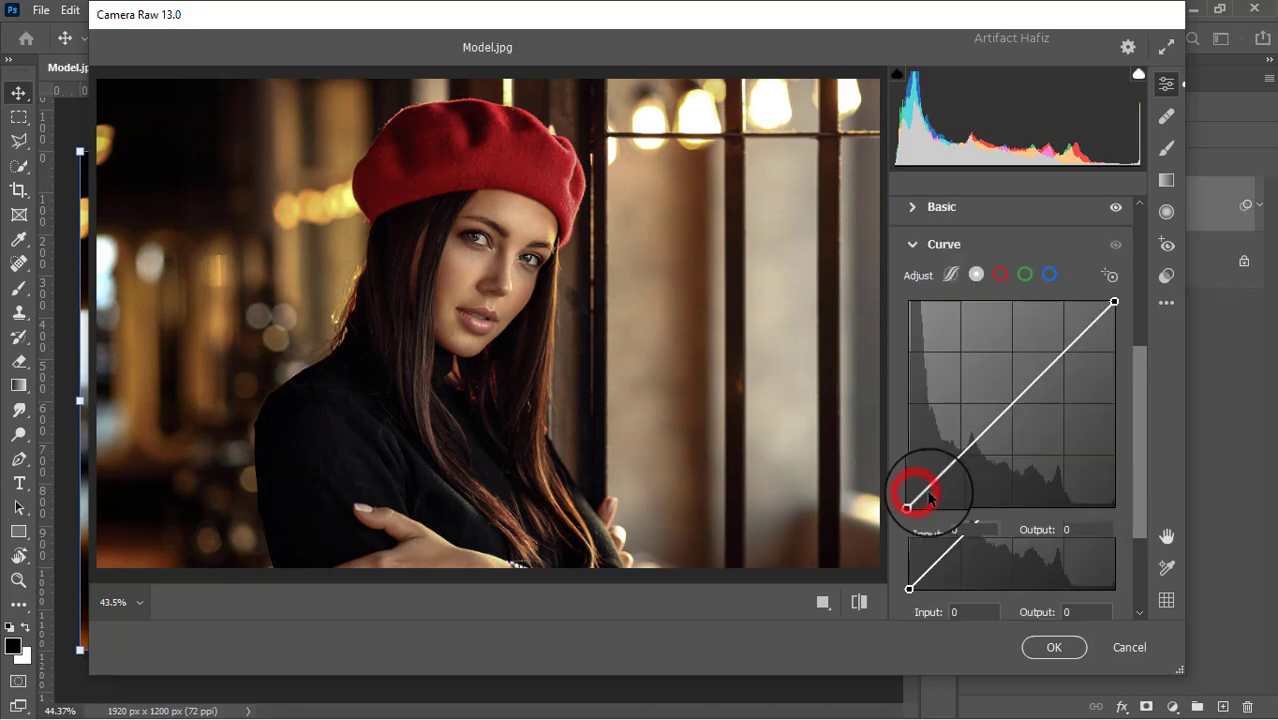
{"action": "left_click", "coordinate": [960, 453]}
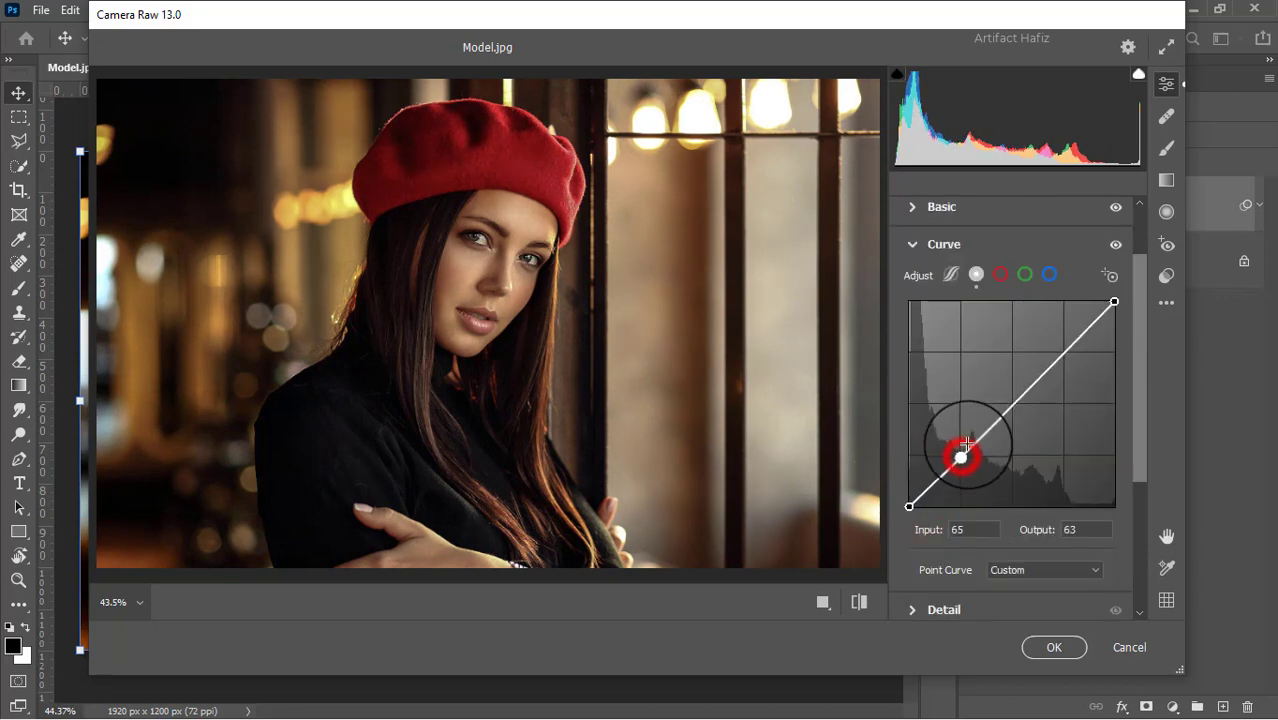
{"action": "left_click", "coordinate": [1062, 355]}
{"action": "left_click_drag", "start_coordinate": [1062, 355], "coordinate": [1064, 344]}
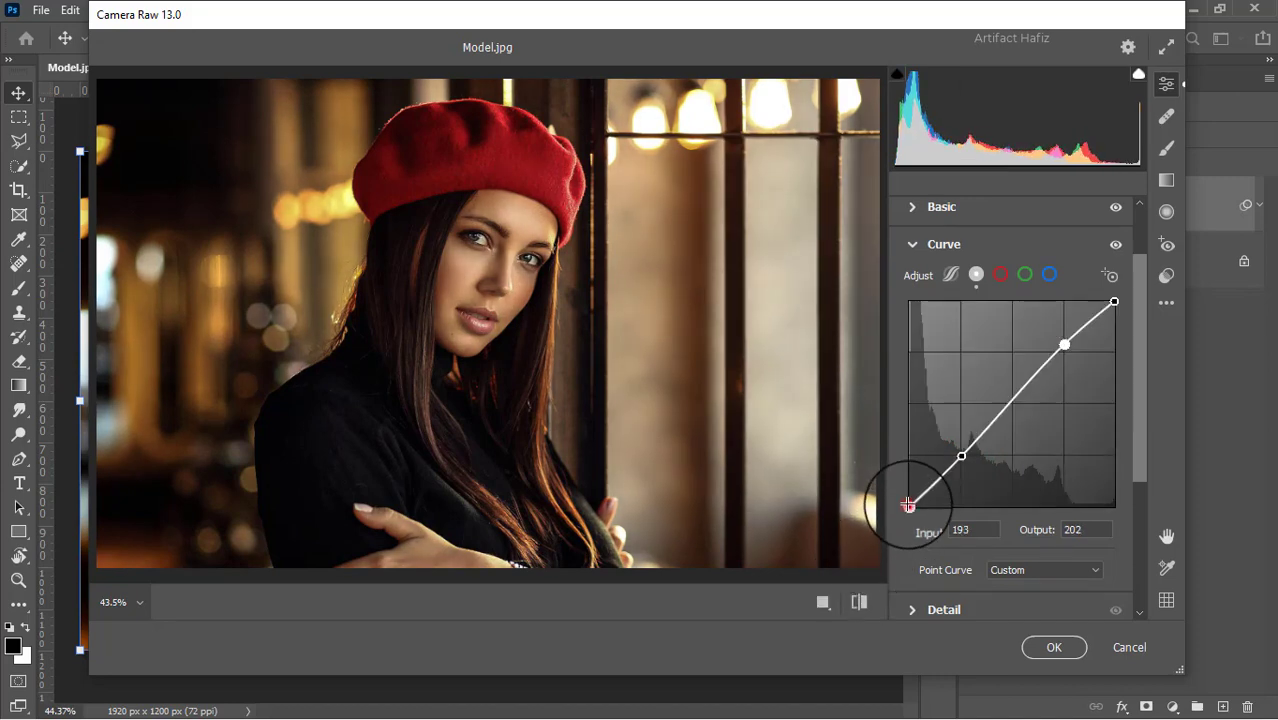
{"action": "left_click_drag", "start_coordinate": [908, 505], "coordinate": [910, 494]}
{"action": "scroll", "coordinate": [1063, 428], "scroll_direction": "down", "scroll_amount": 1}
{"action": "scroll", "coordinate": [1064, 432], "scroll_direction": "down", "scroll_amount": 1}
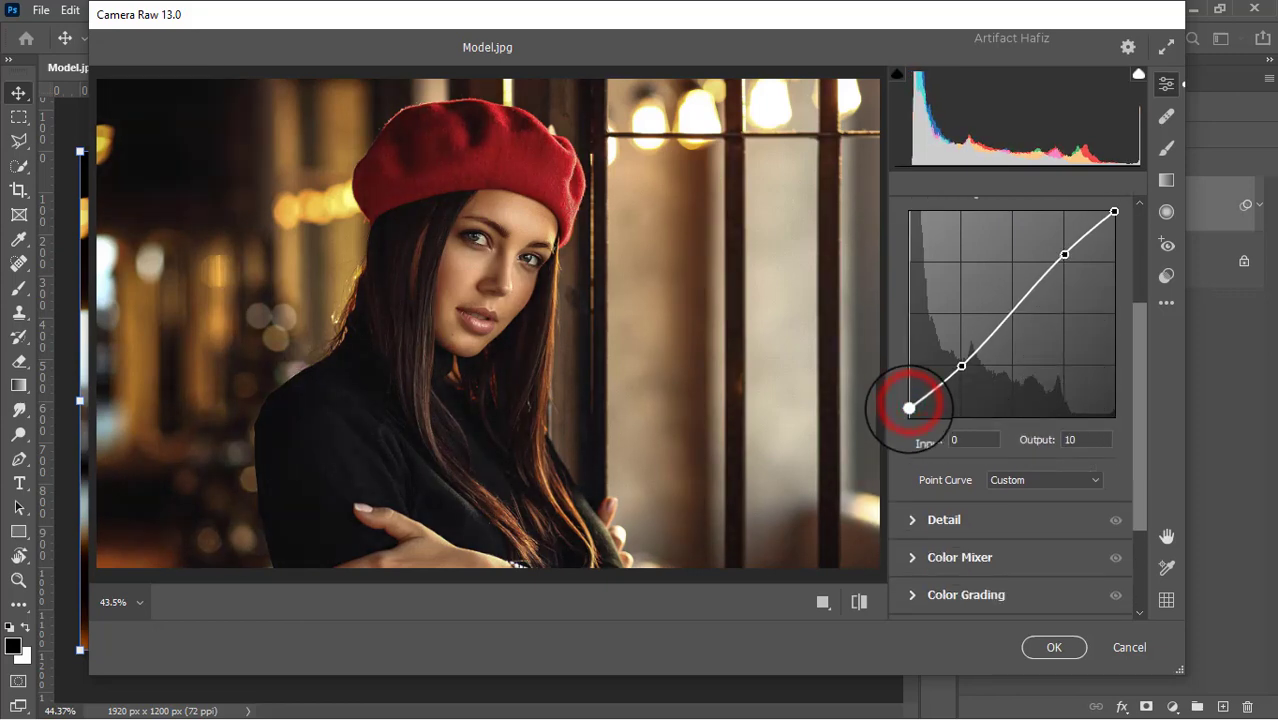
{"action": "left_click_drag", "start_coordinate": [909, 404], "coordinate": [909, 408]}
- Set Detail Sharpening to 15 and Noise Reduction to 8
{"action": "left_click", "coordinate": [913, 520]}
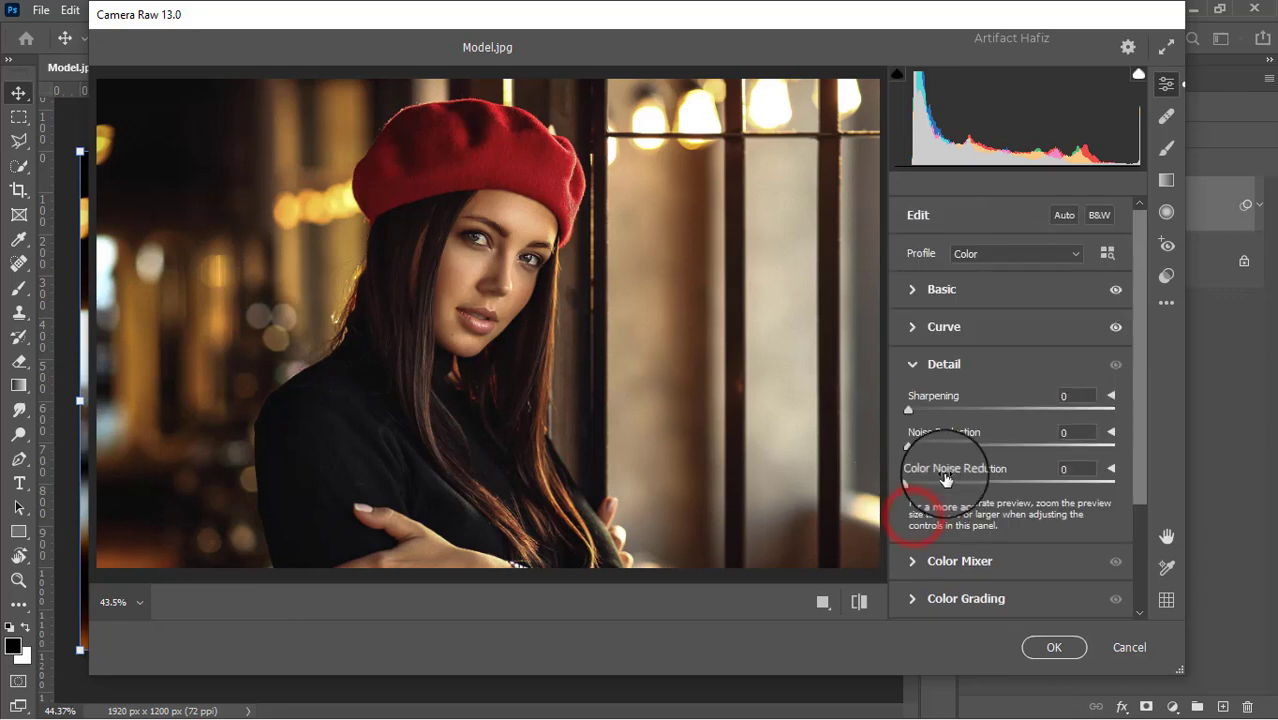
{"action": "left_click", "coordinate": [908, 410]}
{"action": "mouse_move", "coordinate": [918, 415]}
{"action": "left_mouse_down"}
{"action": "mouse_move", "coordinate": [931, 415]}
{"action": "mouse_move", "coordinate": [925, 447]}
{"action": "left_mouse_up"}
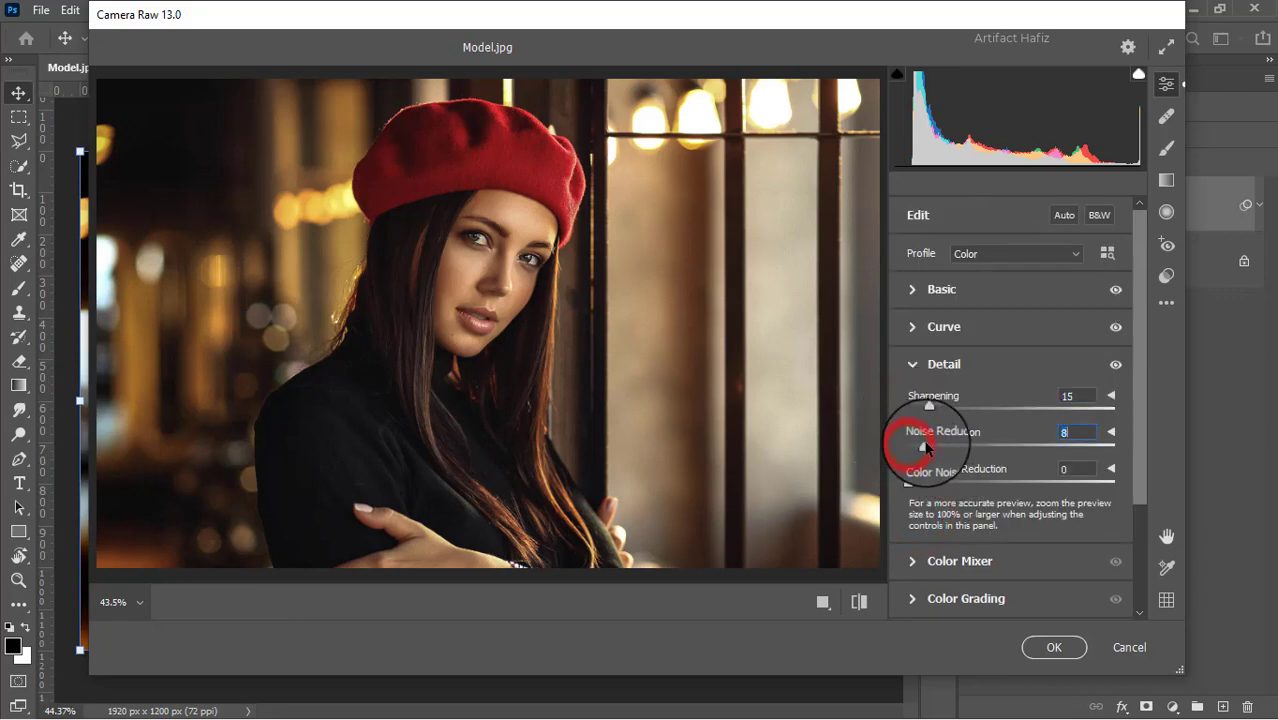
{"action": "scroll", "coordinate": [925, 445], "scroll_direction": "down", "scroll_amount": 3}
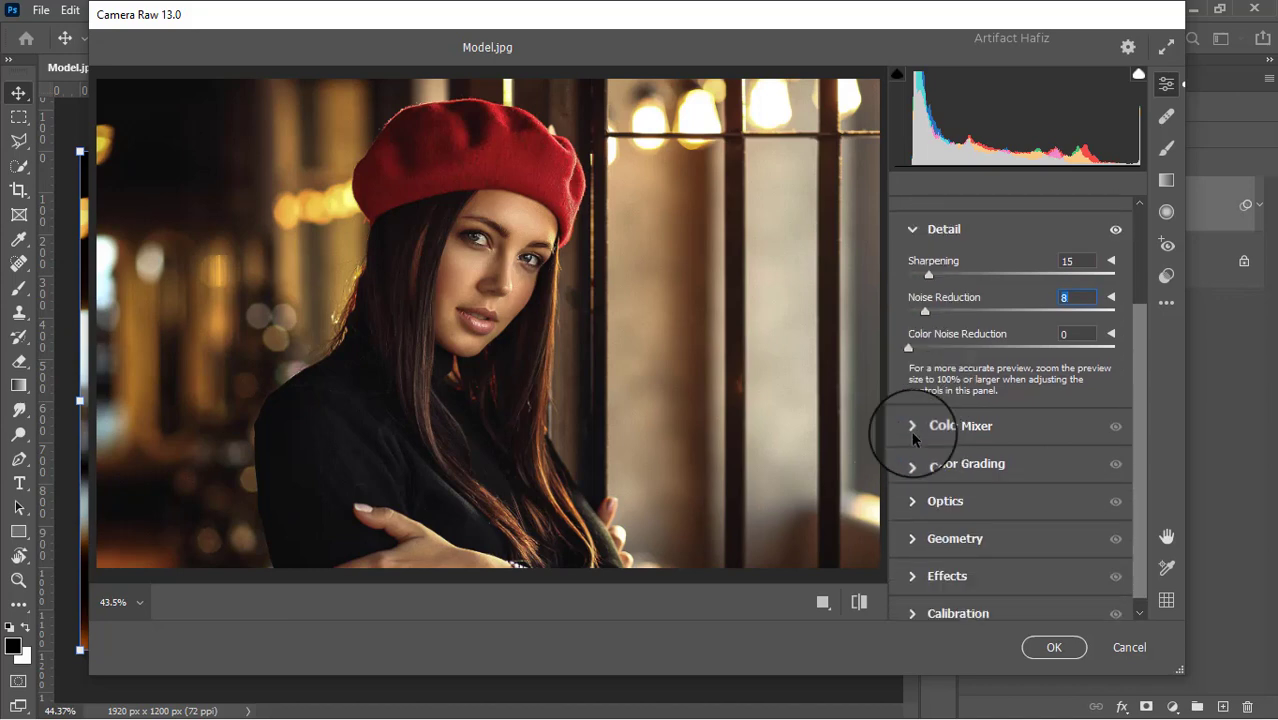
- Set Color Mixer saturation to Reds +100, Yellows -16, Greens -14 and Aquas -16
{"action": "left_click", "coordinate": [913, 428]}
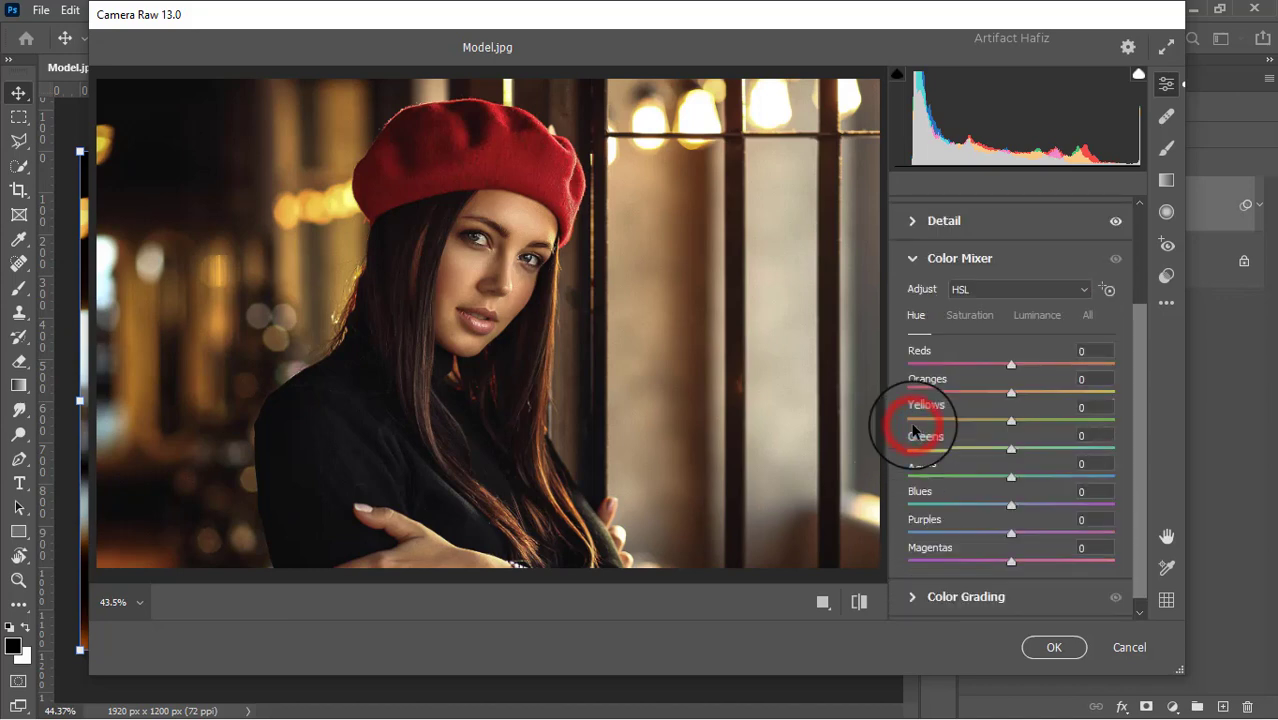
{"action": "left_click", "coordinate": [969, 315]}
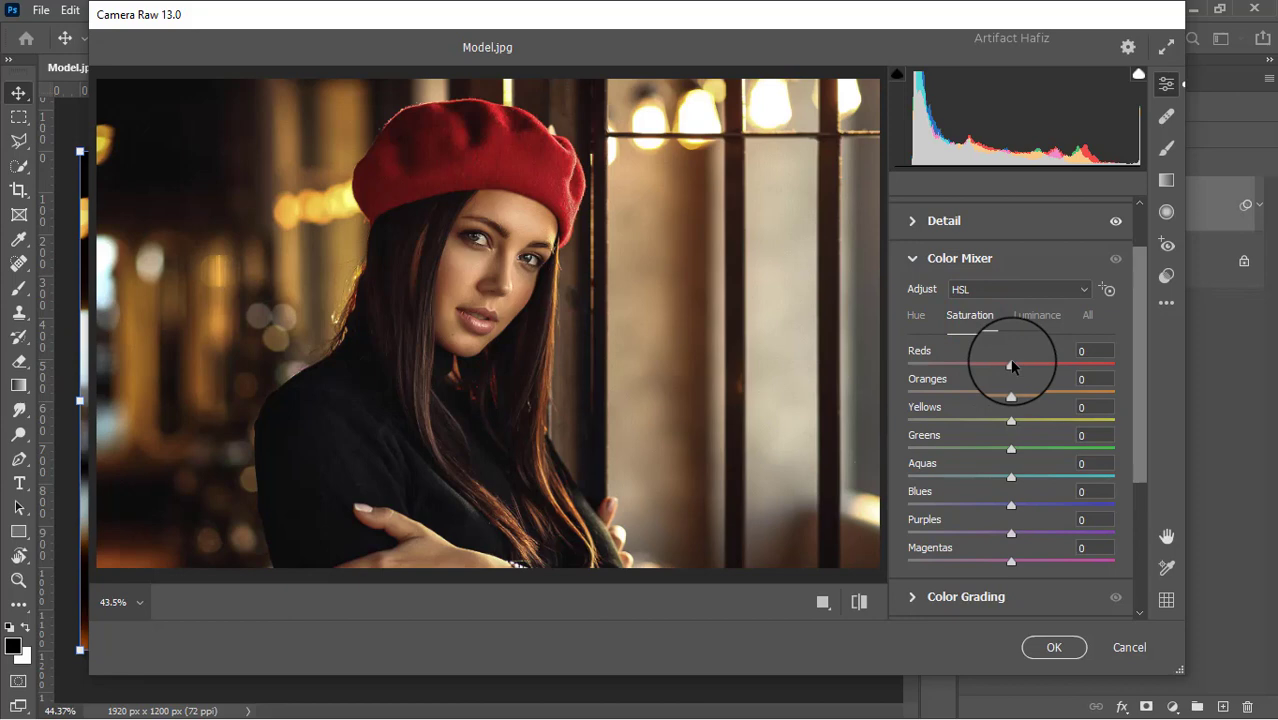
{"action": "mouse_move", "coordinate": [1011, 366]}
{"action": "left_mouse_down"}
{"action": "mouse_move", "coordinate": [999, 388]}
{"action": "mouse_move", "coordinate": [1121, 385]}
{"action": "left_mouse_up"}
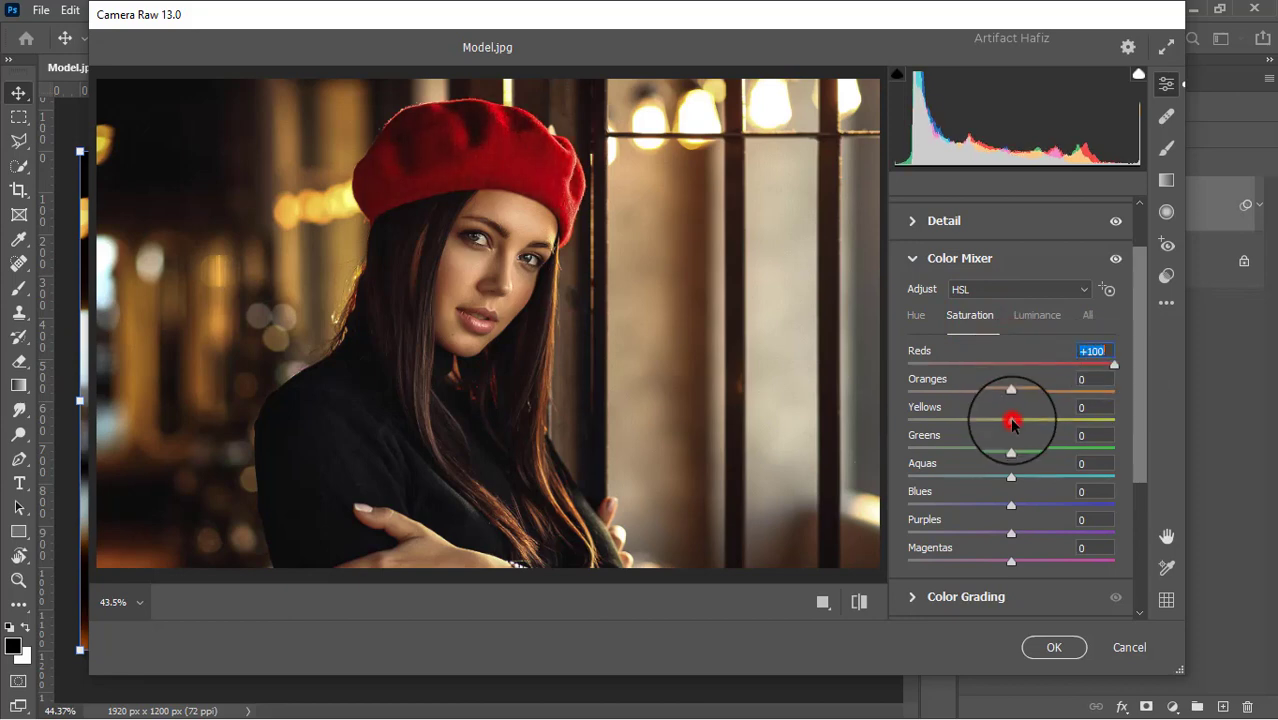
{"action": "mouse_move", "coordinate": [1013, 421]}
{"action": "left_mouse_down"}
{"action": "mouse_move", "coordinate": [960, 443]}
{"action": "mouse_move", "coordinate": [1018, 448]}
{"action": "mouse_move", "coordinate": [950, 444]}
{"action": "mouse_move", "coordinate": [1026, 453]}
{"action": "mouse_move", "coordinate": [907, 463]}
{"action": "mouse_move", "coordinate": [996, 456]}
{"action": "mouse_move", "coordinate": [970, 486]}
{"action": "mouse_move", "coordinate": [933, 477]}
{"action": "mouse_move", "coordinate": [1010, 498]}
{"action": "left_mouse_up"}
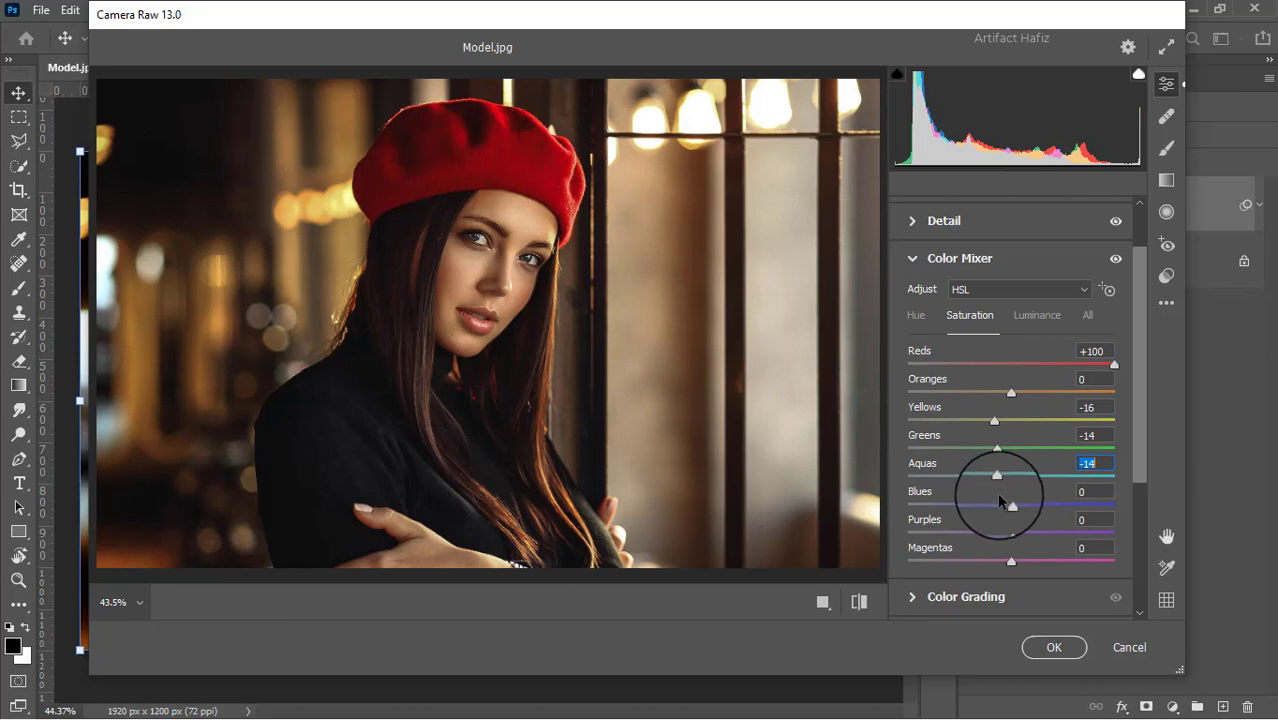
{"action": "key", "text": "Down"}
{"action": "key", "text": "Down"}
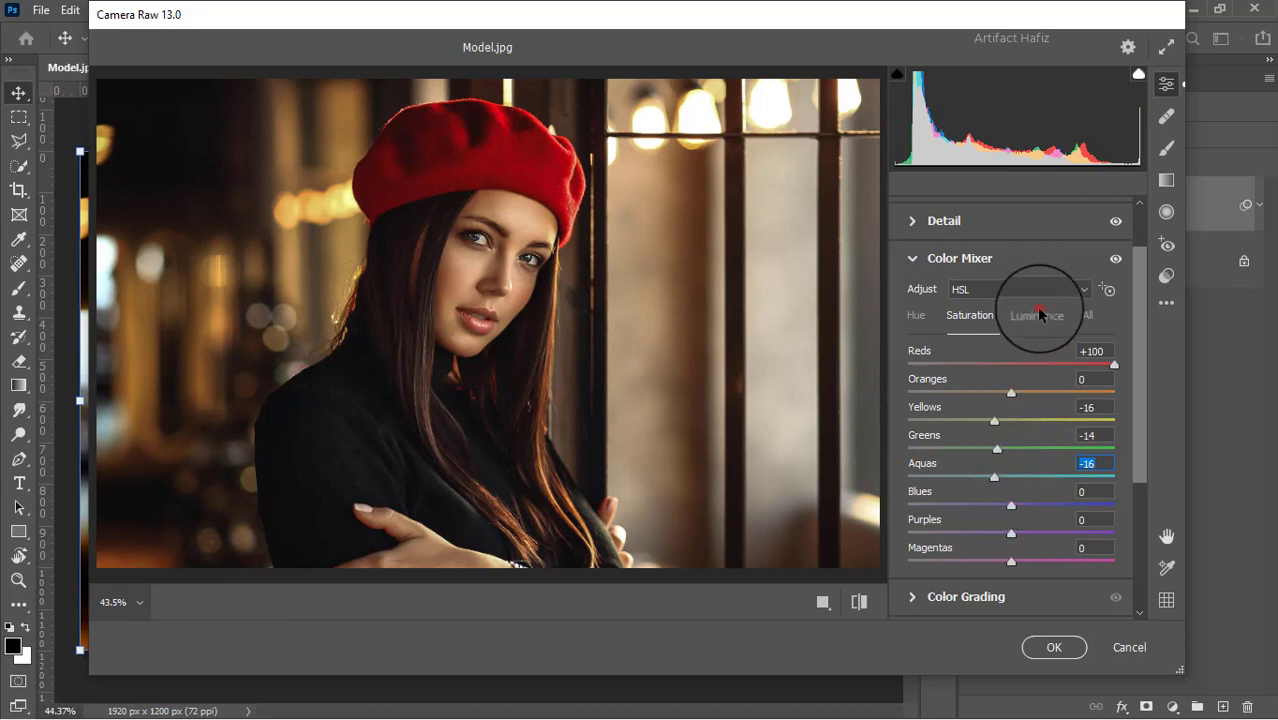
- Set Color Mixer luminance to Oranges +4 and Yellows -37
{"action": "left_click", "coordinate": [1040, 315]}
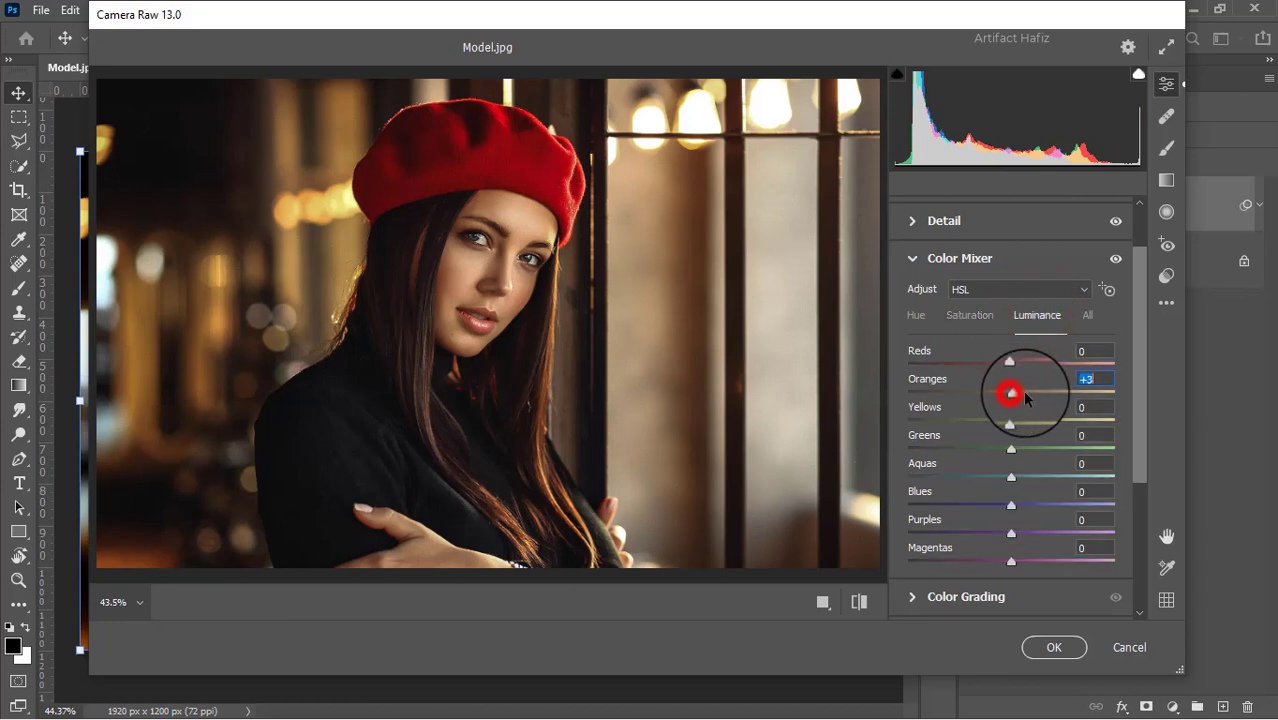
{"action": "mouse_move", "coordinate": [1012, 392]}
{"action": "left_mouse_down"}
{"action": "mouse_move", "coordinate": [1030, 393]}
{"action": "mouse_move", "coordinate": [977, 420]}
{"action": "left_mouse_up"}
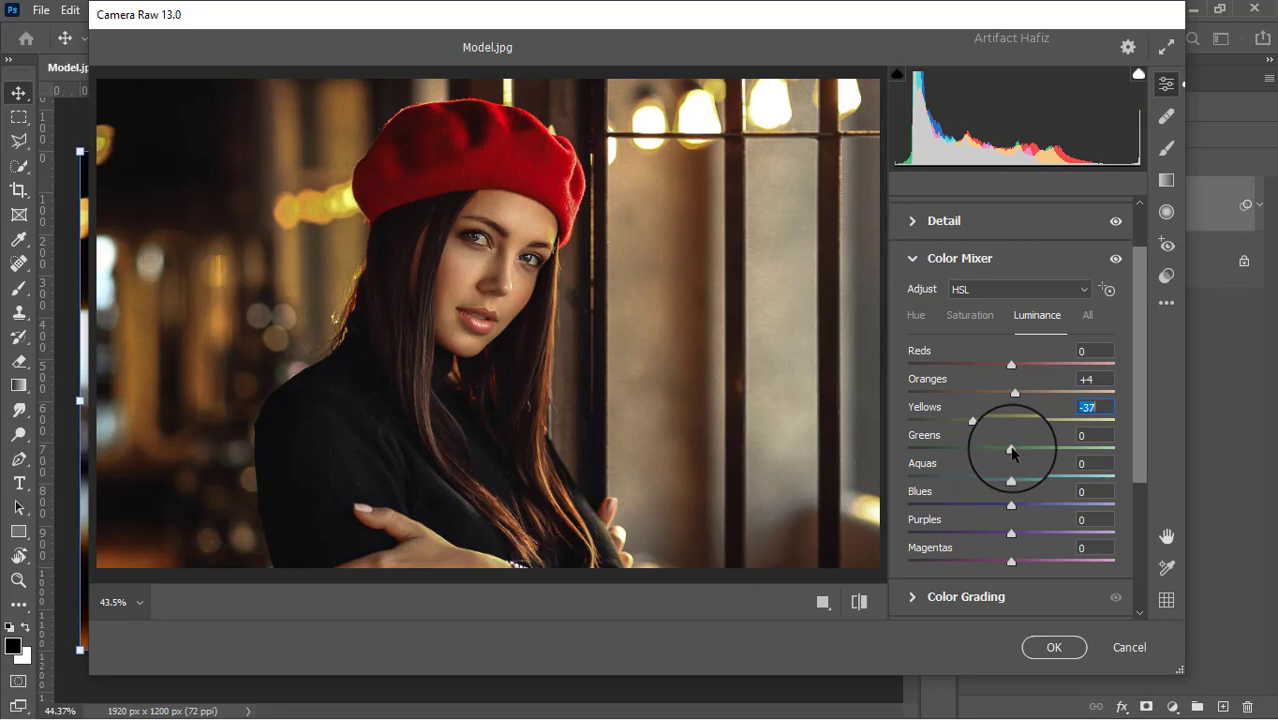
{"action": "mouse_move", "coordinate": [1011, 452]}
{"action": "left_mouse_down"}
{"action": "mouse_move", "coordinate": [998, 452]}
{"action": "mouse_move", "coordinate": [1020, 450]}
{"action": "mouse_move", "coordinate": [1035, 510]}
{"action": "left_mouse_up"}
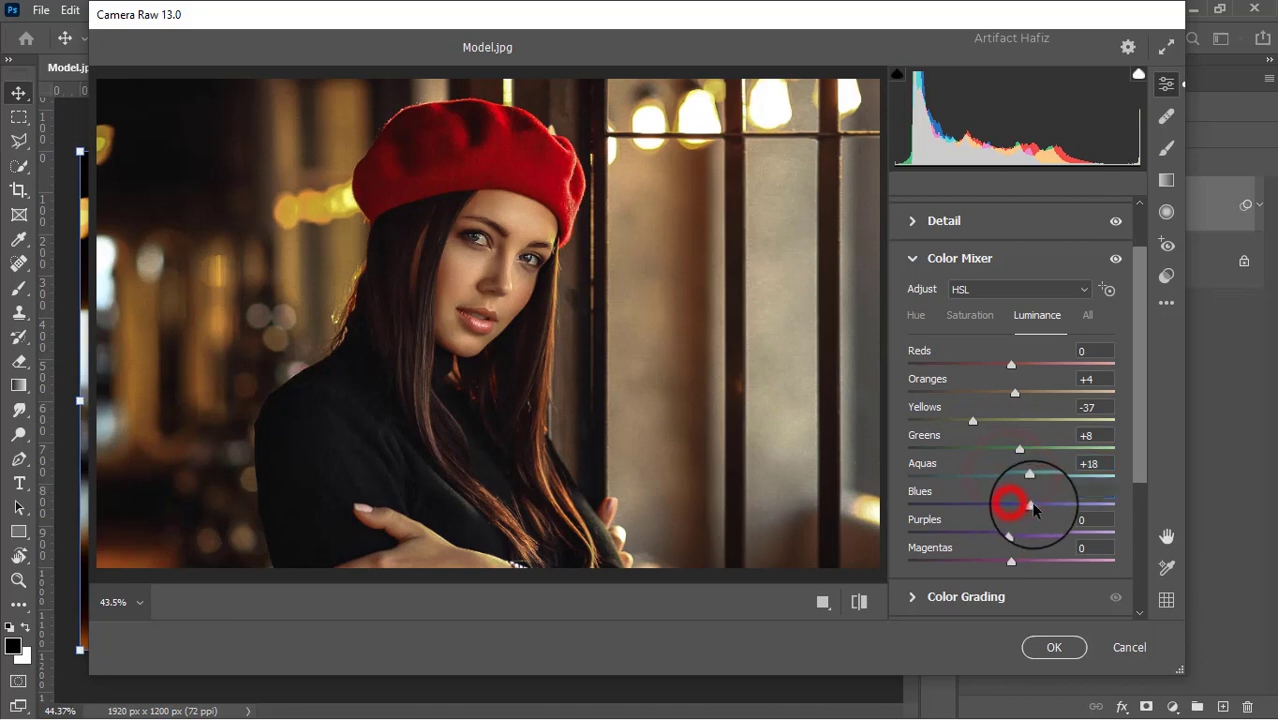
- Set hues to Aquas and Blues -100, Greens -19, Yellows +8, Oranges +4, Reds +2
{"action": "left_click", "coordinate": [913, 316]}
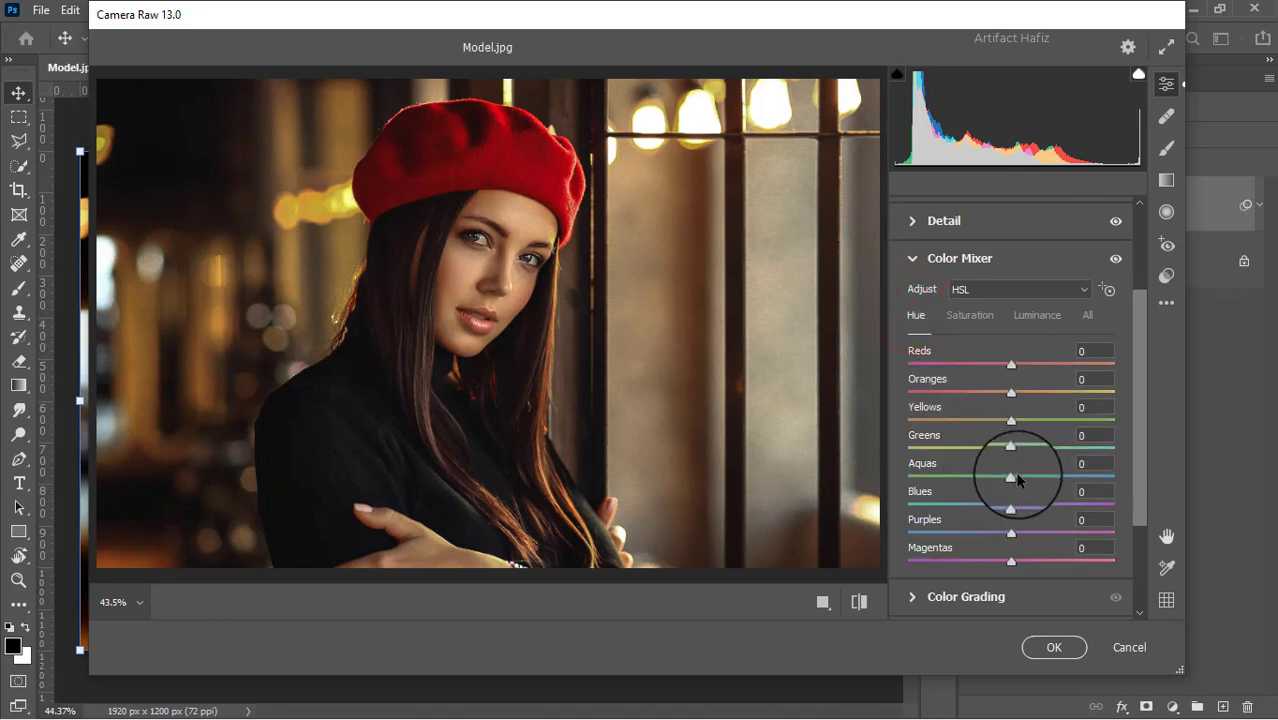
{"action": "left_click_drag", "start_coordinate": [1011, 477], "coordinate": [857, 477]}
{"action": "left_click_drag", "start_coordinate": [1010, 505], "coordinate": [826, 510]}
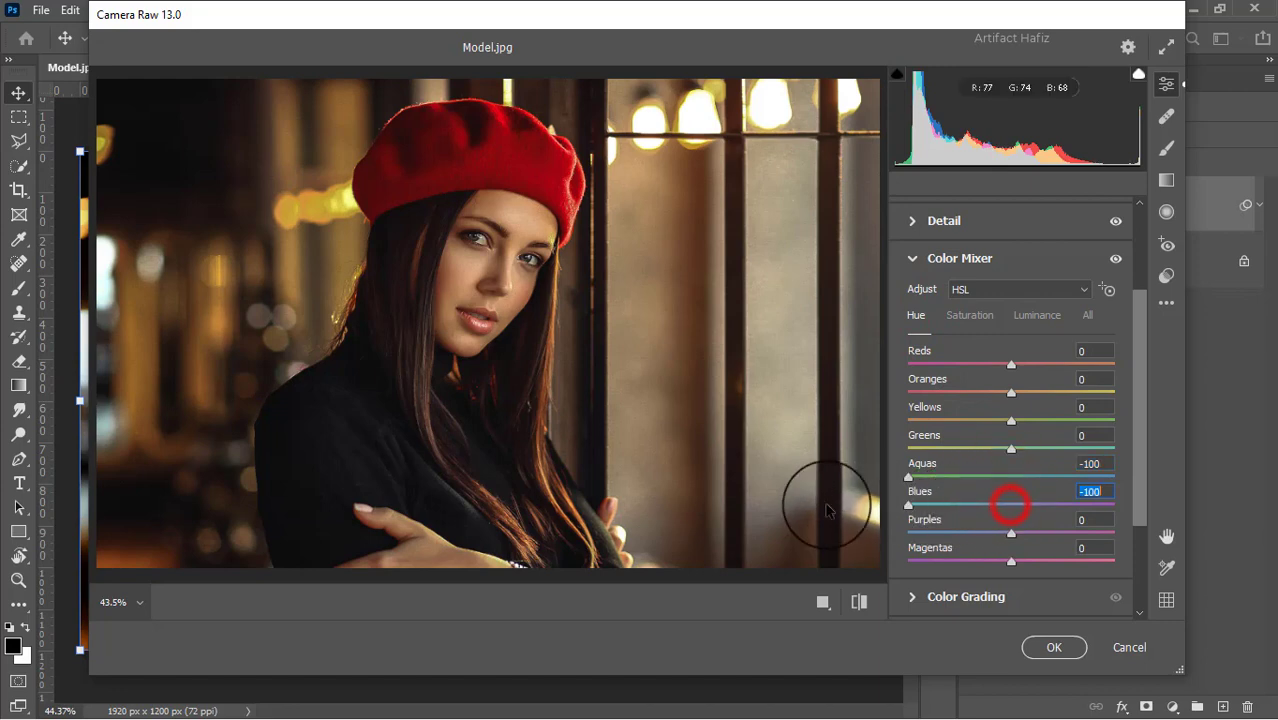
{"action": "mouse_move", "coordinate": [1011, 448]}
{"action": "left_mouse_down"}
{"action": "mouse_move", "coordinate": [990, 455]}
{"action": "mouse_move", "coordinate": [947, 437]}
{"action": "mouse_move", "coordinate": [1035, 443]}
{"action": "left_mouse_up"}
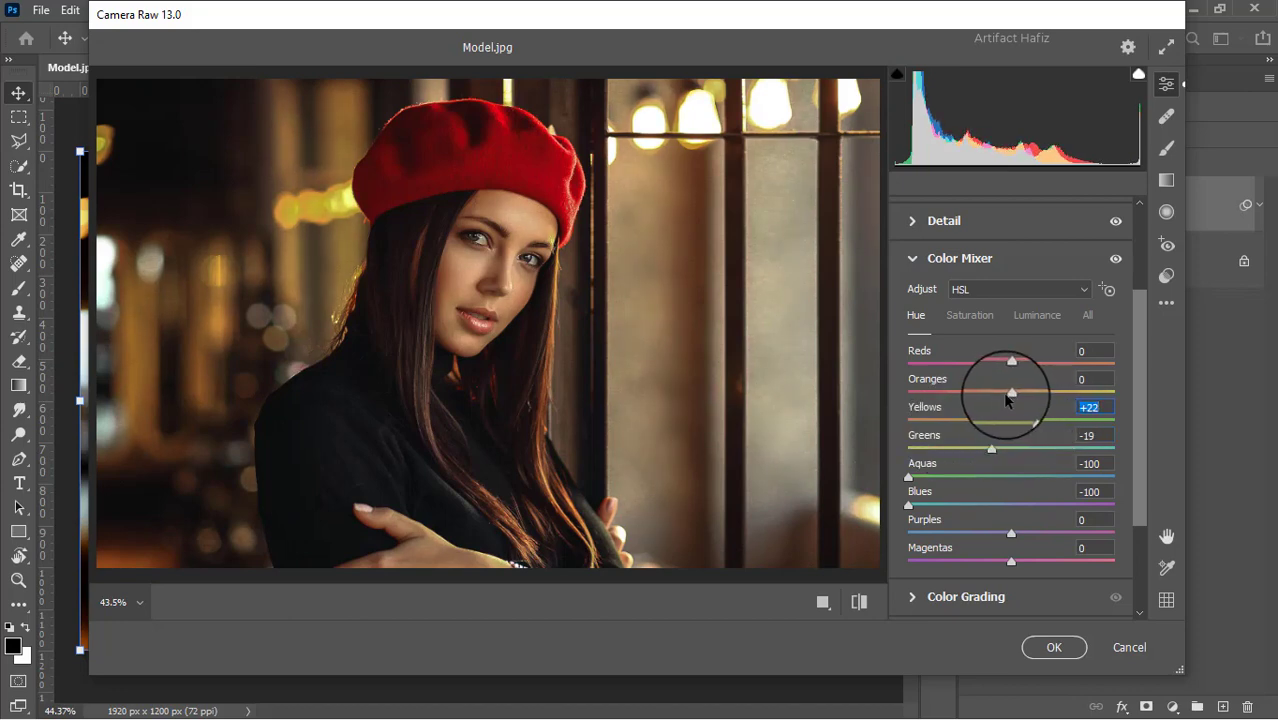
{"action": "mouse_move", "coordinate": [1011, 389]}
{"action": "left_mouse_down"}
{"action": "mouse_move", "coordinate": [998, 389]}
{"action": "mouse_move", "coordinate": [1052, 395]}
{"action": "mouse_move", "coordinate": [999, 399]}
{"action": "mouse_move", "coordinate": [1012, 397]}
{"action": "mouse_move", "coordinate": [1015, 418]}
{"action": "left_mouse_up"}
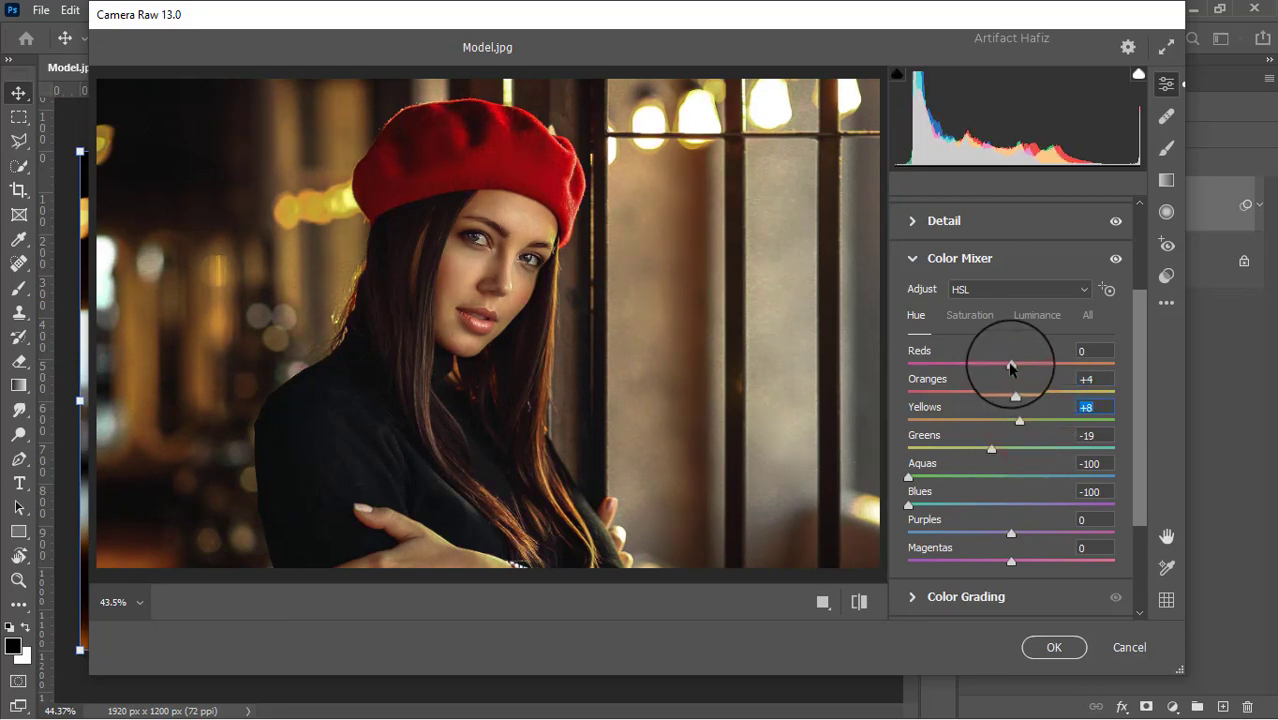
{"action": "mouse_move", "coordinate": [1007, 362]}
{"action": "left_mouse_down"}
{"action": "mouse_move", "coordinate": [1070, 360]}
{"action": "mouse_move", "coordinate": [930, 393]}
{"action": "mouse_move", "coordinate": [1063, 379]}
{"action": "mouse_move", "coordinate": [1017, 400]}
{"action": "left_mouse_up"}
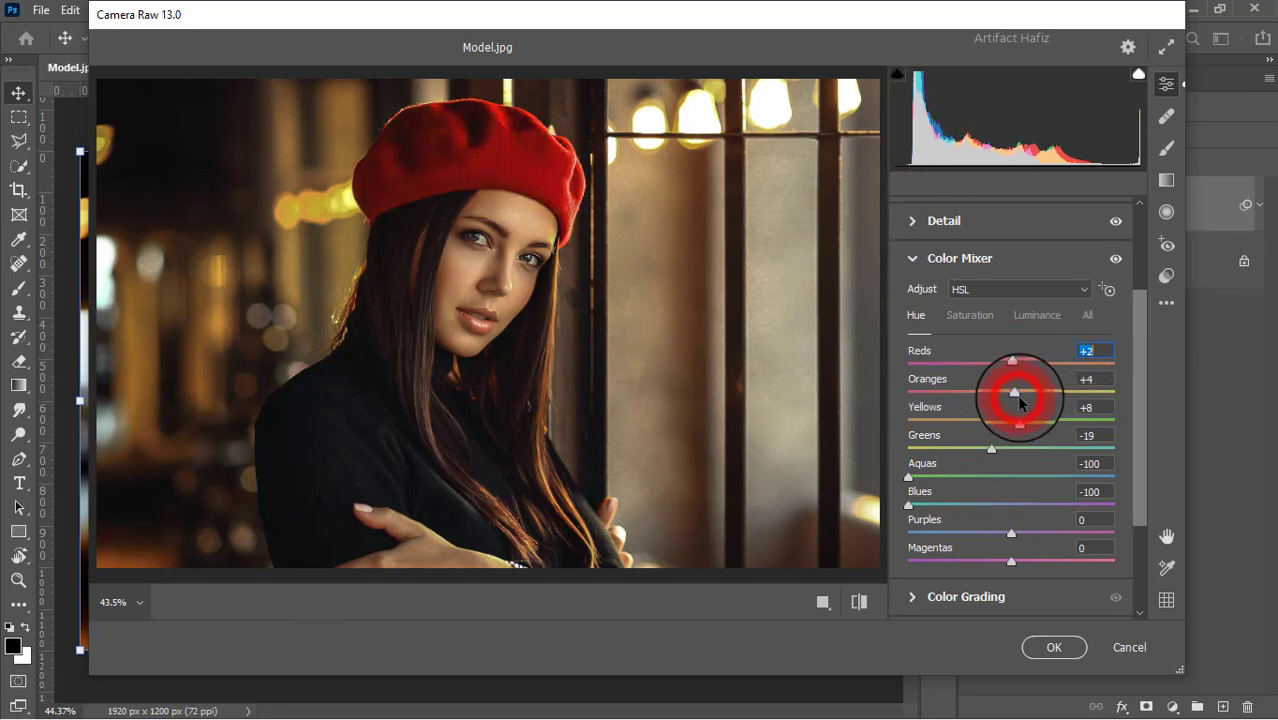
{"action": "scroll", "coordinate": [1005, 474], "scroll_direction": "down", "scroll_amount": 3}
- In Color Grading, tint the shadows blue and the highlights warm yellow
{"action": "left_click", "coordinate": [927, 462]}
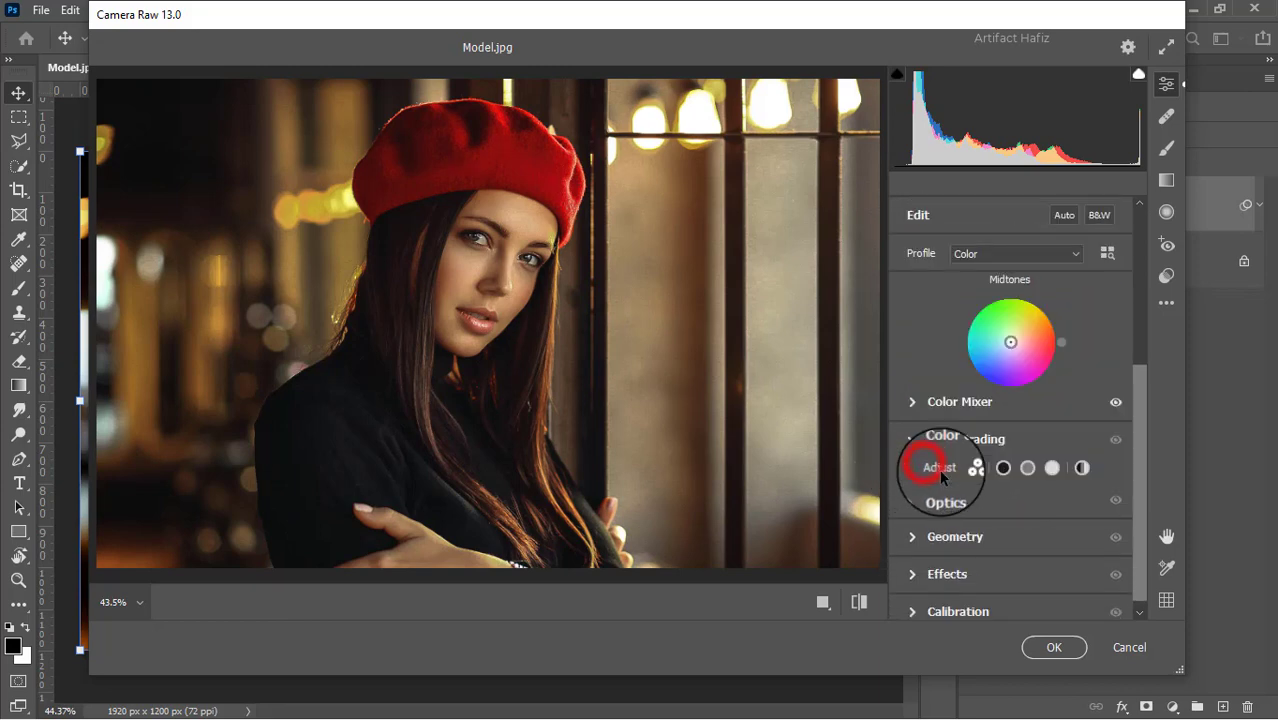
{"action": "left_click_drag", "start_coordinate": [950, 491], "coordinate": [941, 498]}
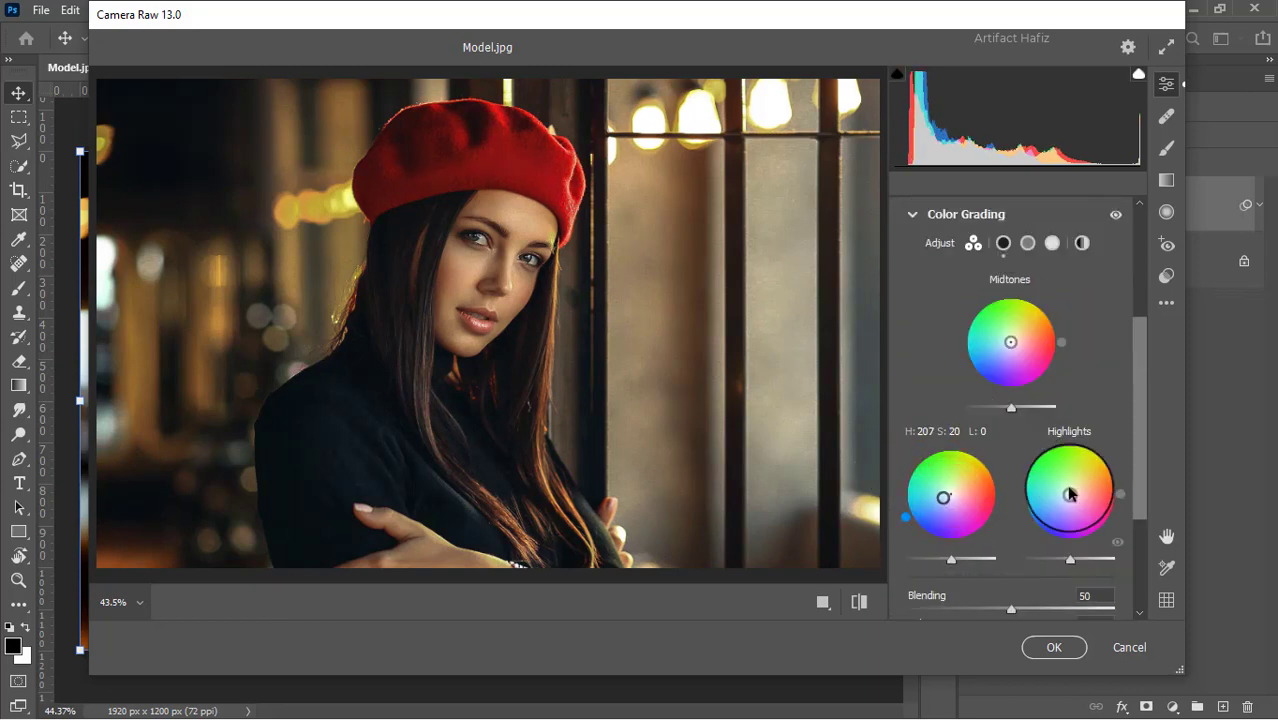
{"action": "mouse_move", "coordinate": [1071, 492]}
{"action": "left_mouse_down"}
{"action": "mouse_move", "coordinate": [1097, 458]}
{"action": "mouse_move", "coordinate": [1177, 520]}
{"action": "left_mouse_up"}
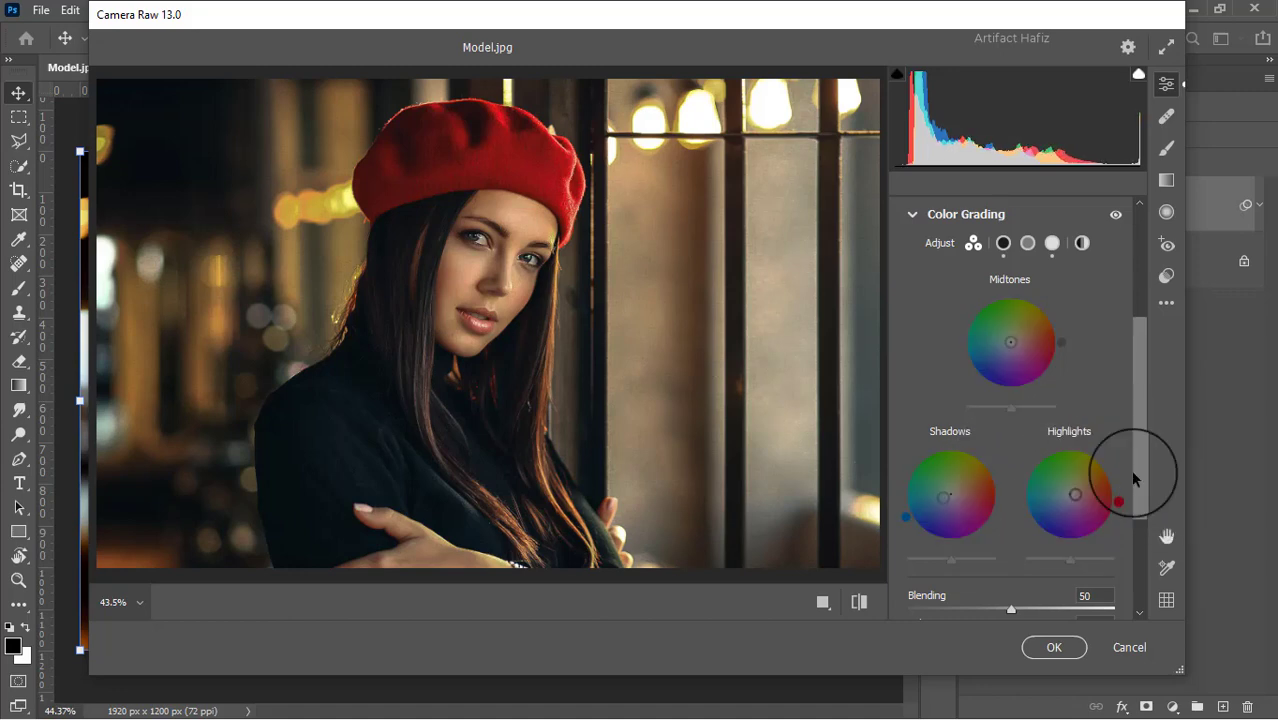
{"action": "scroll", "coordinate": [1039, 453], "scroll_direction": "down", "scroll_amount": 1}
{"action": "scroll", "coordinate": [1039, 453], "scroll_direction": "down", "scroll_amount": 2}
{"action": "scroll", "coordinate": [1041, 455], "scroll_direction": "down", "scroll_amount": 1}
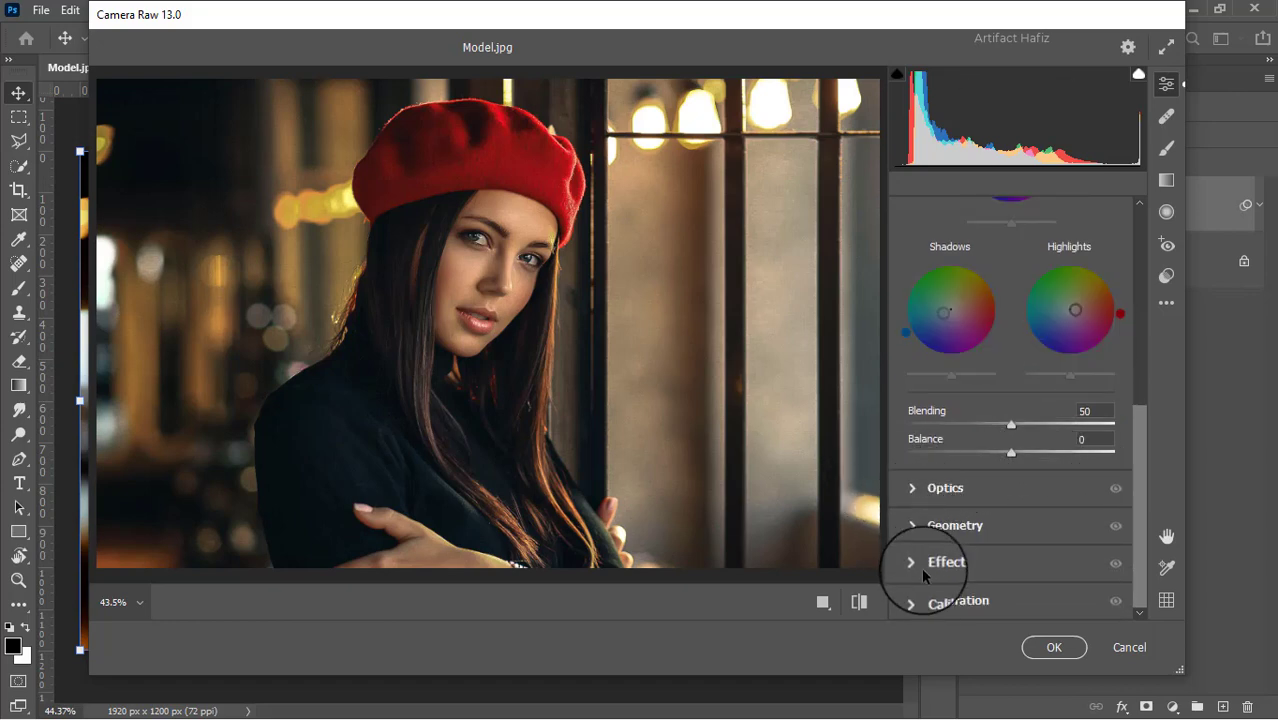
- Set Calibration saturation to Red Primary -44, Green +6, Blue +18, and apply the filter
{"action": "left_click", "coordinate": [918, 603]}
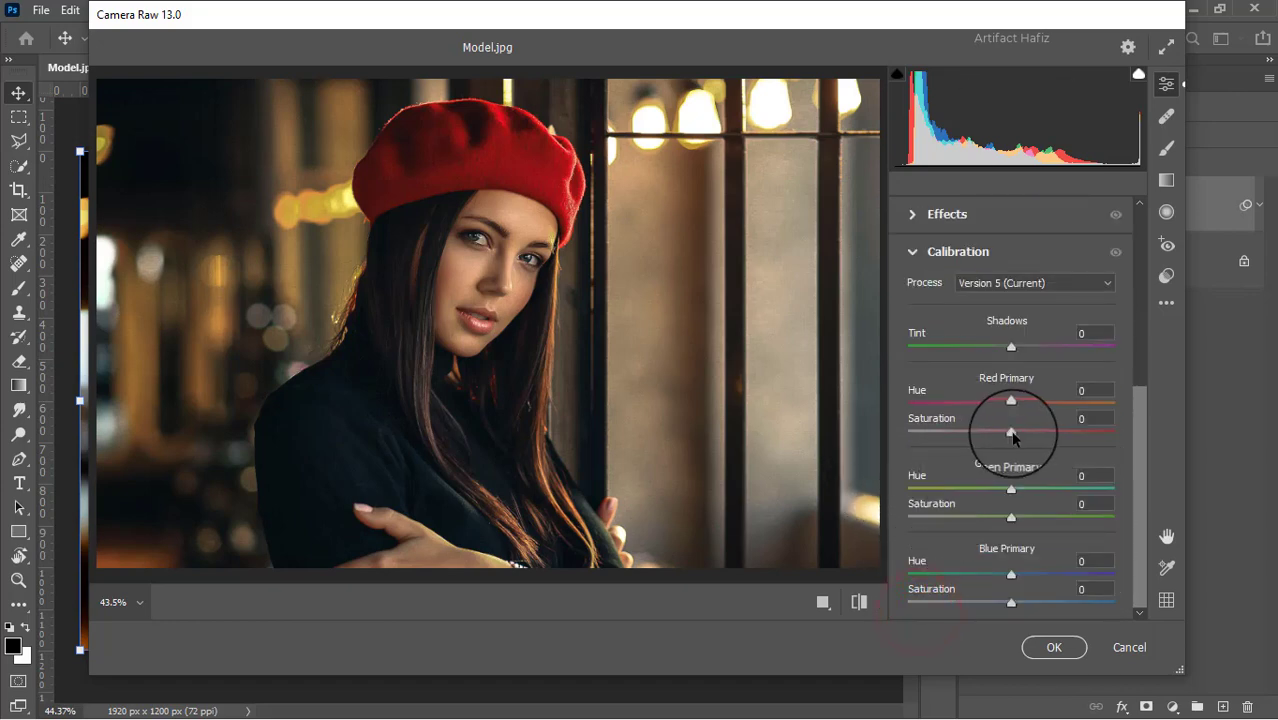
{"action": "left_click_drag", "start_coordinate": [995, 440], "coordinate": [967, 437]}
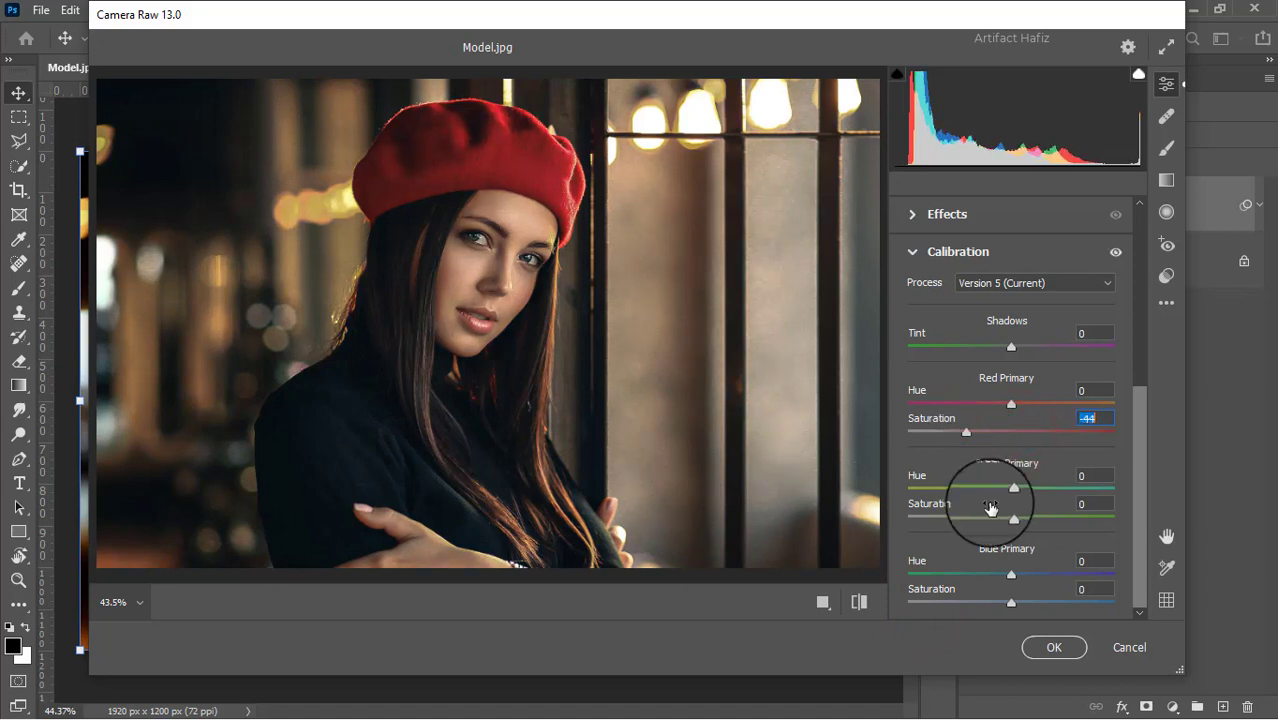
{"action": "left_click_drag", "start_coordinate": [1014, 516], "coordinate": [1018, 517]}
{"action": "left_click_drag", "start_coordinate": [1011, 602], "coordinate": [1030, 602]}
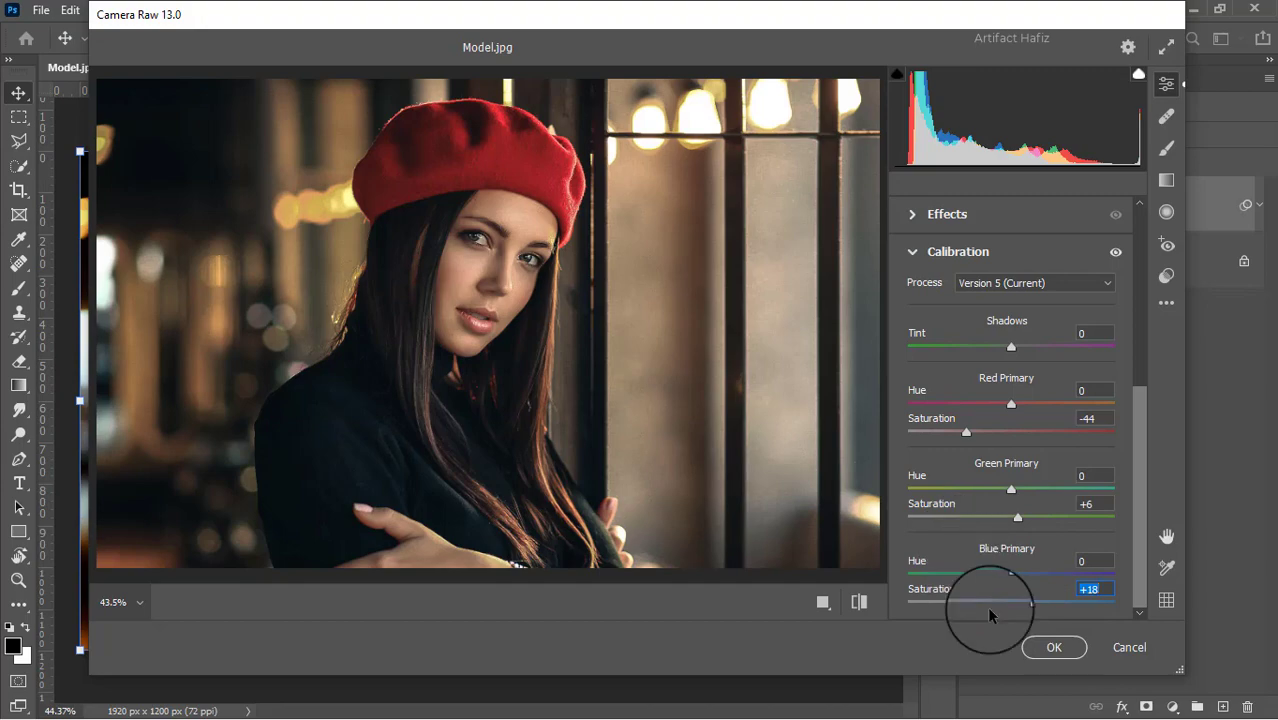
{"action": "left_click", "coordinate": [1054, 647]}
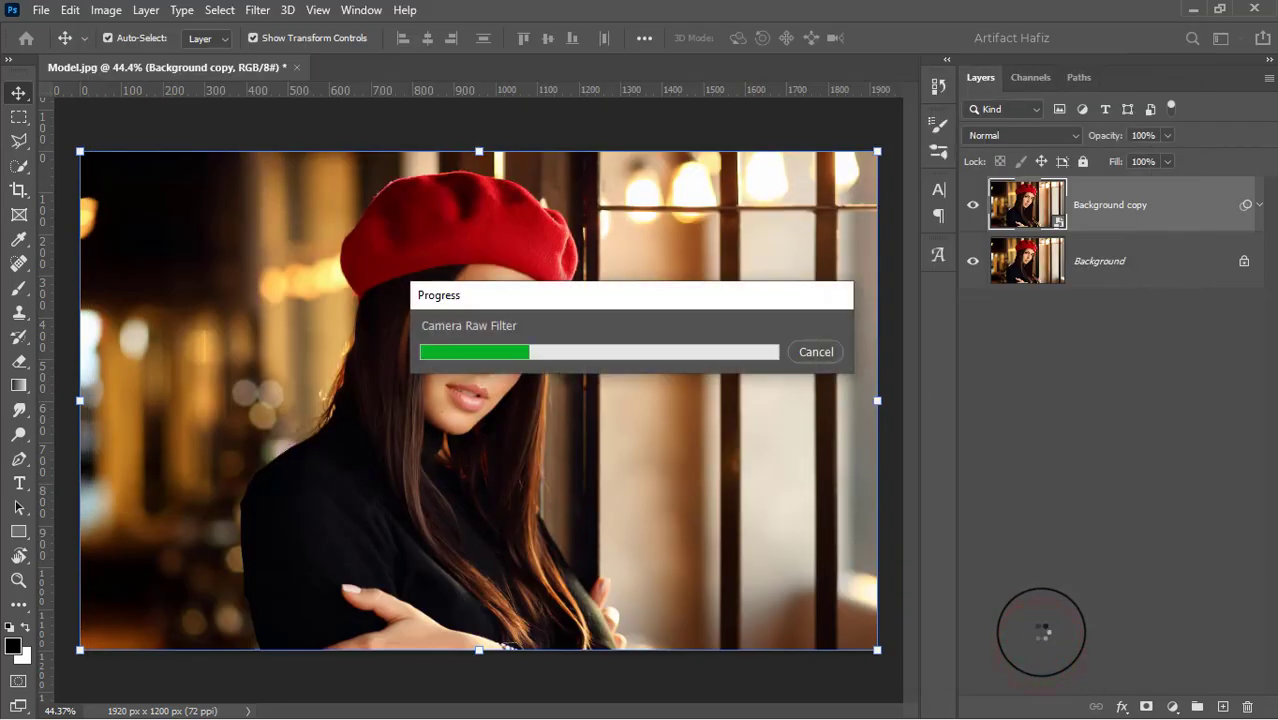
- Toggle Background copy's visibility off and on twice to compare the grade with the original
{"action": "left_click", "coordinate": [973, 206]}
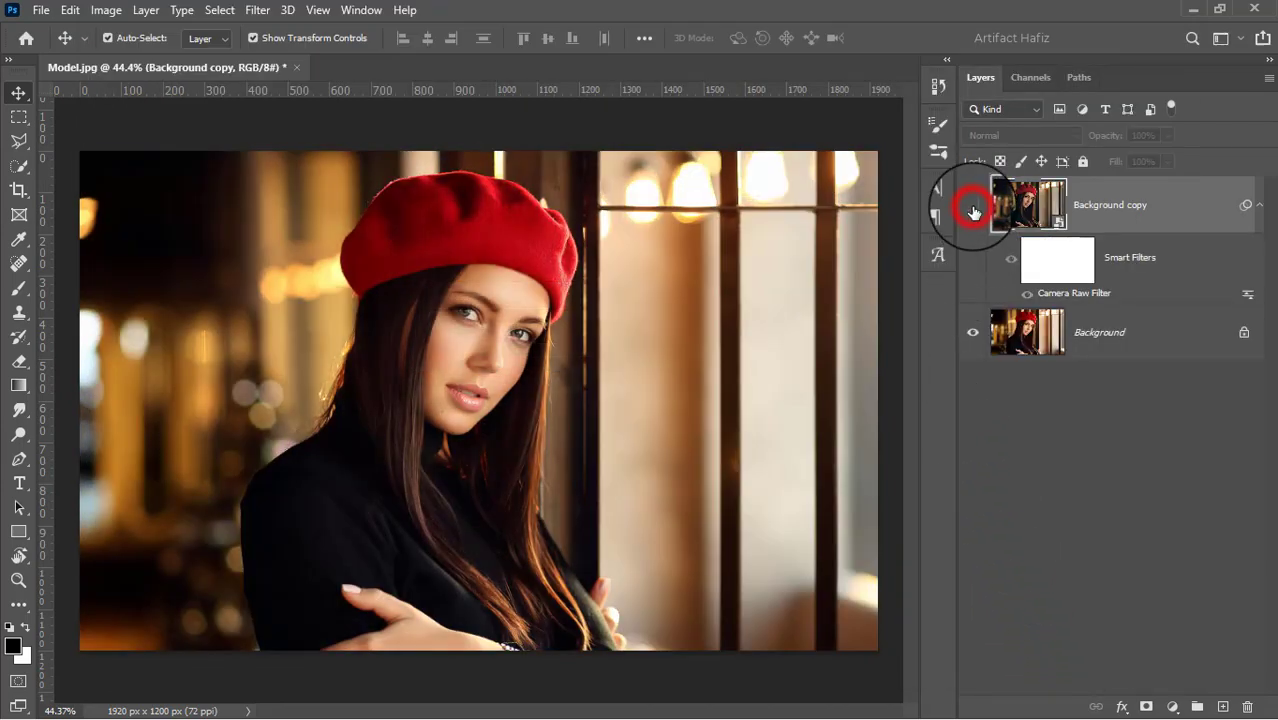
{"action": "left_click", "coordinate": [973, 206]}
{"action": "left_click", "coordinate": [973, 207]}
{"action": "left_click", "coordinate": [973, 207]}
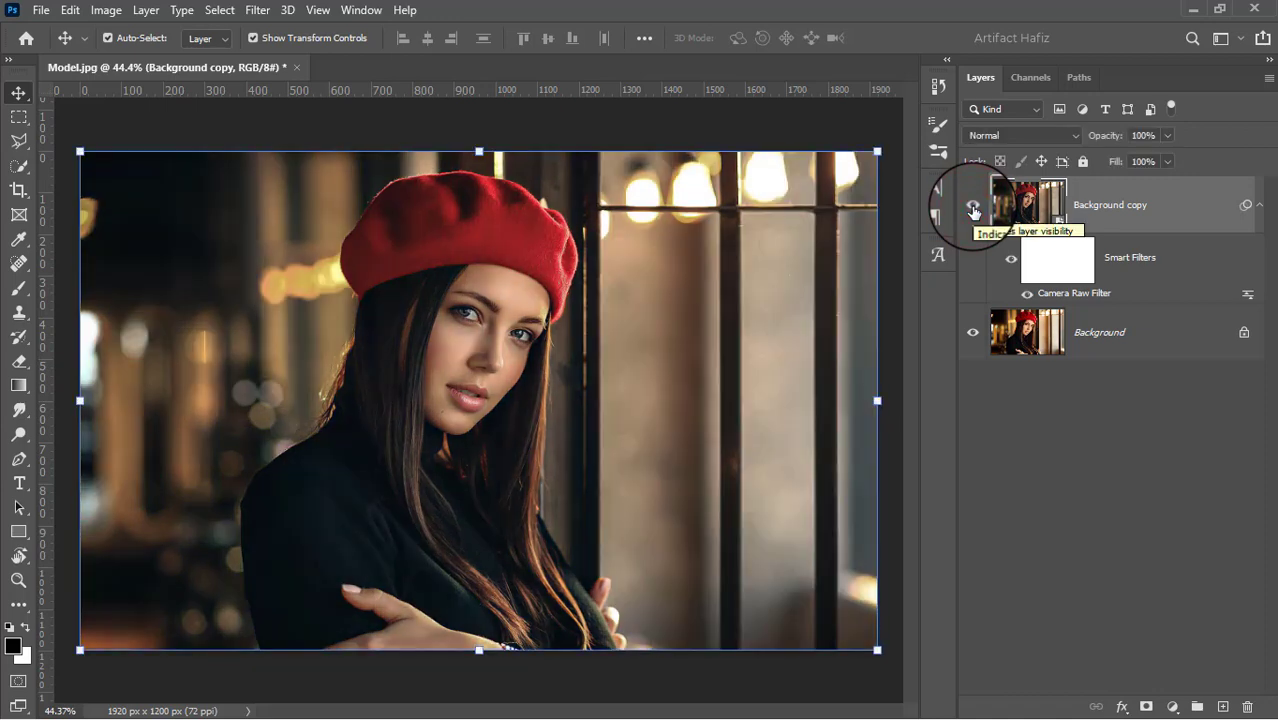